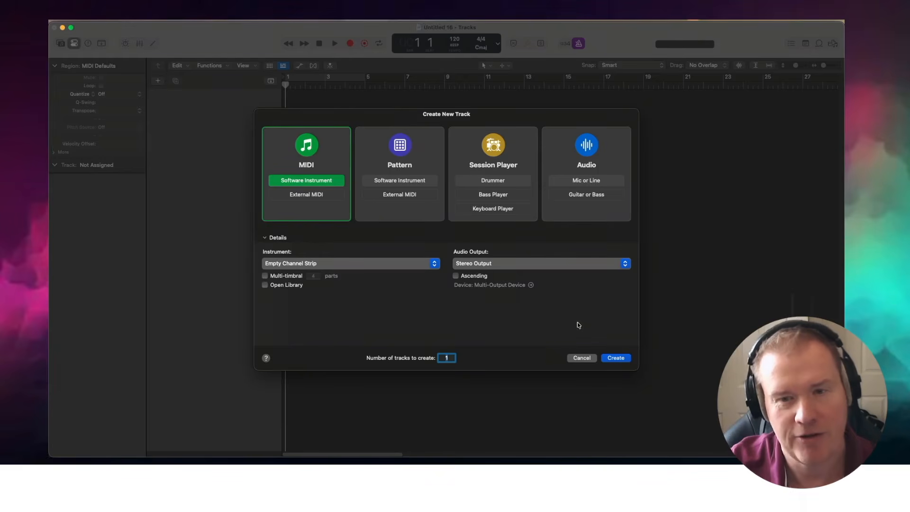
Step: Create one MIDI software instrument track with an empty channel strip and stereo output
left_click(615, 360)
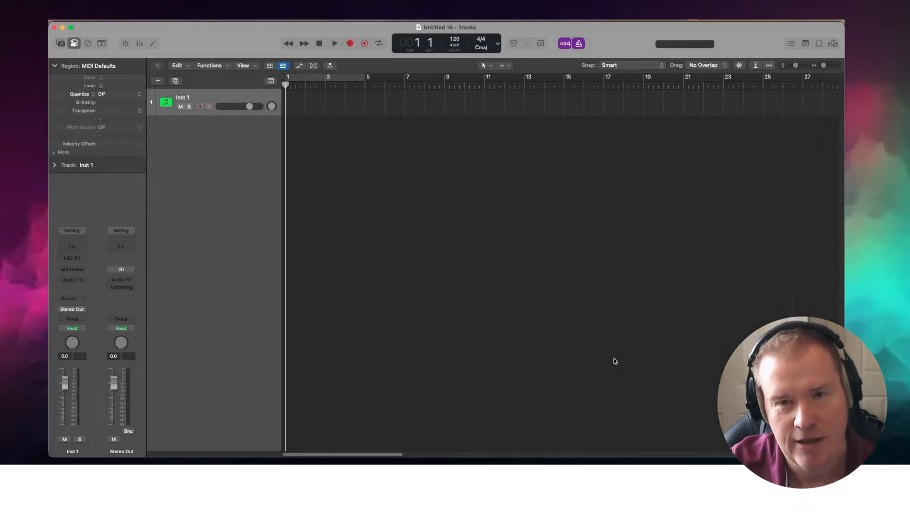
Step: Search the Apple Loops library for "whal" and audition the Whale Cry loop
key("o")
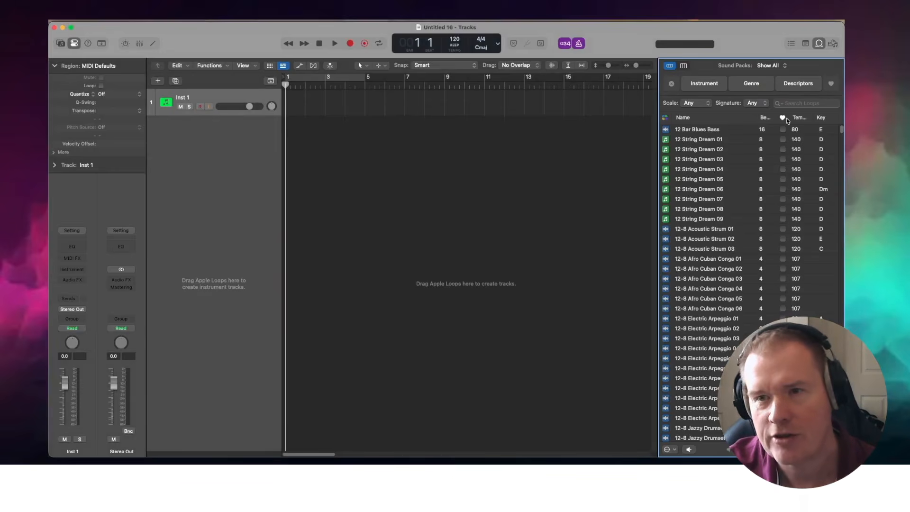
left_click(798, 102)
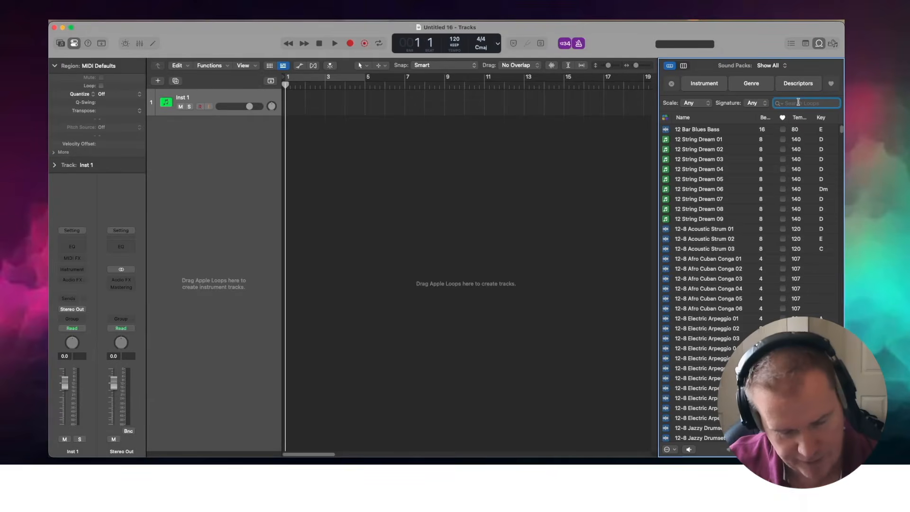
type("whal")
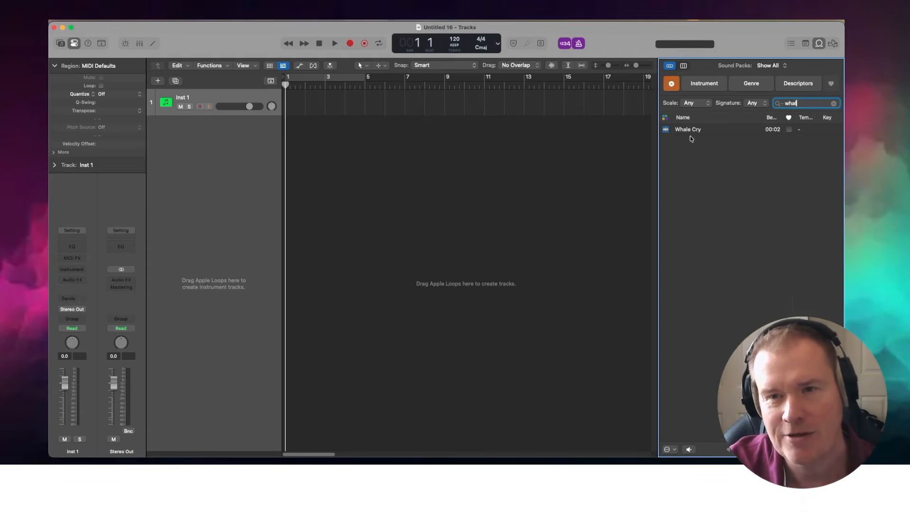
left_click(665, 130)
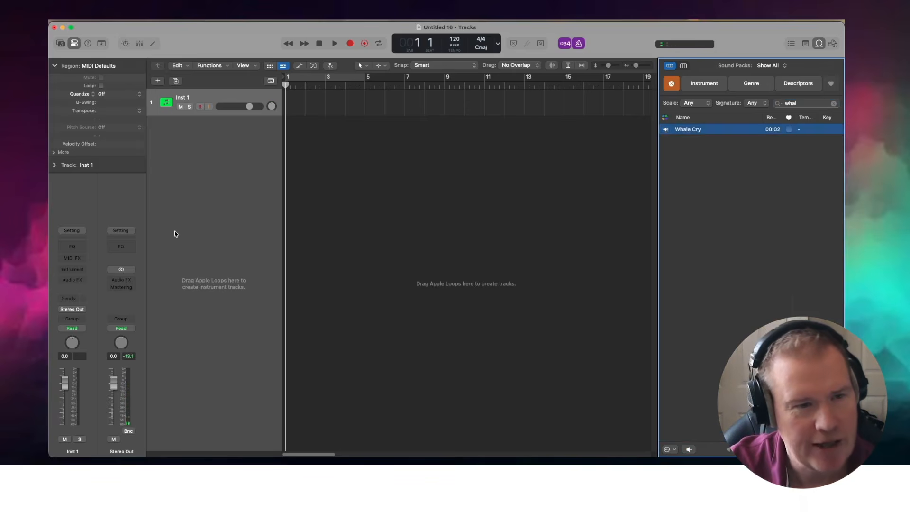
Step: Insert a stereo Quick Sampler on the instrument track and load the Whale Cry loop into it
left_click(73, 269)
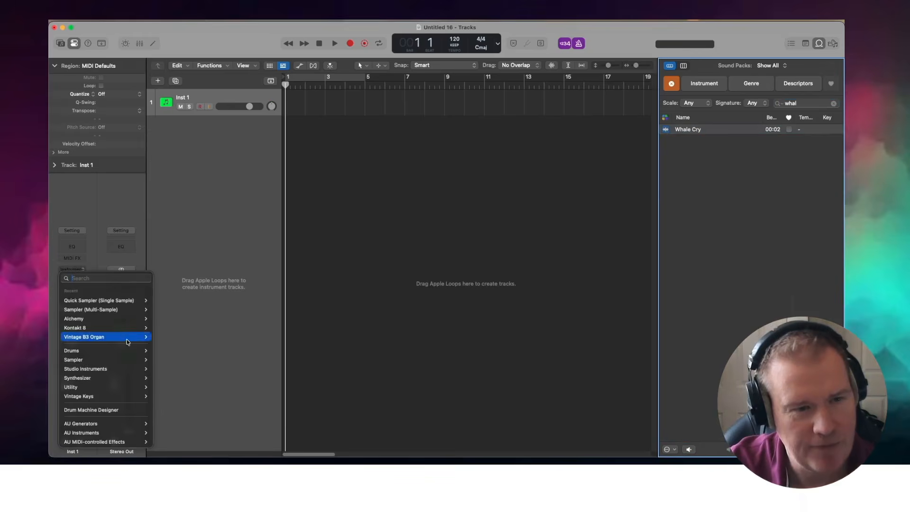
mouse_move(136, 359)
mouse_move(196, 362)
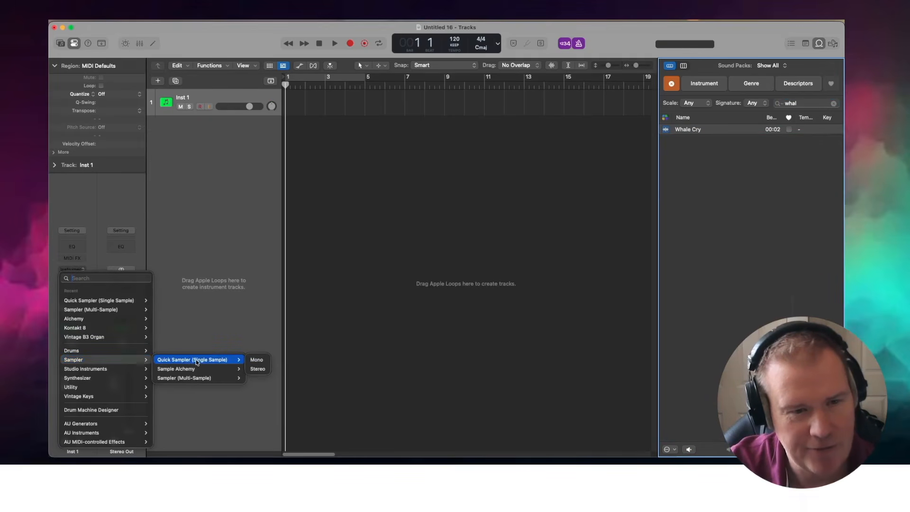
left_click(263, 370)
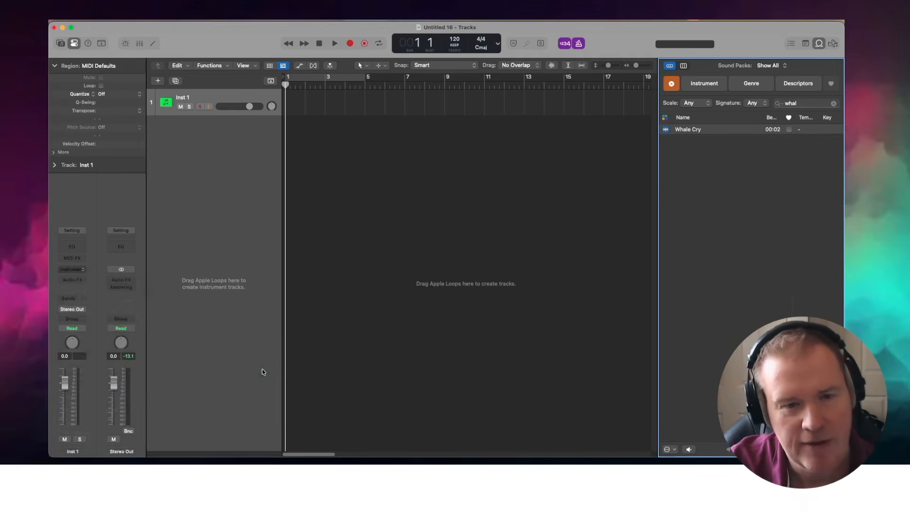
left_click_drag(392, 137, 294, 98)
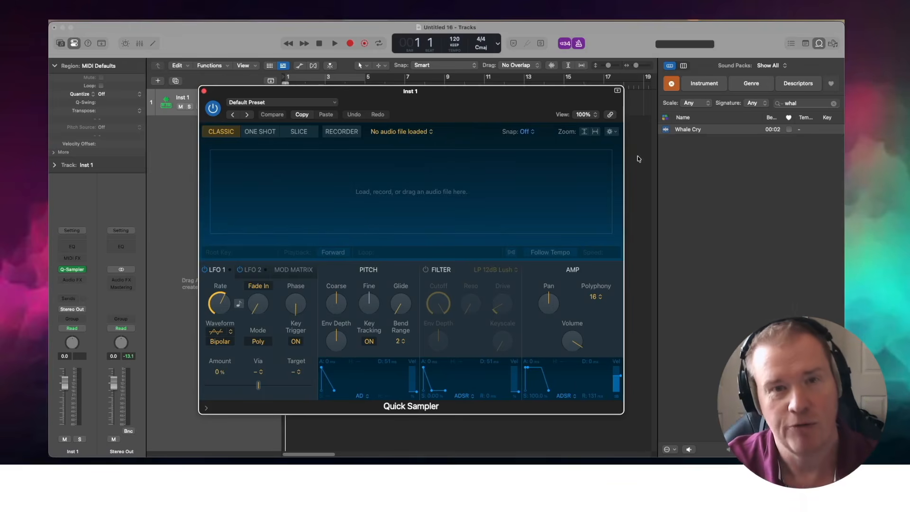
left_click_drag(683, 132, 326, 183)
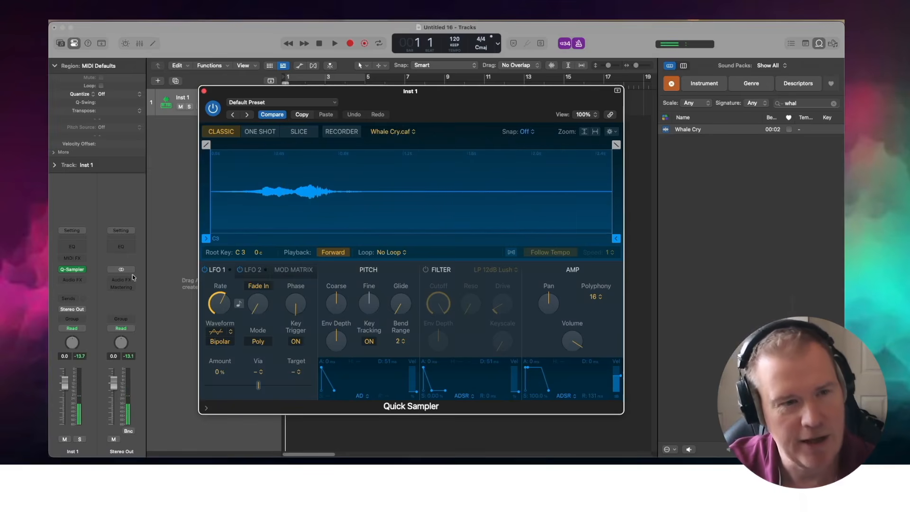
Step: Add a stereo Gain effect to the instrument track and raise its gain to about +3.8 dB
mouse_move(75, 271)
left_click(75, 281)
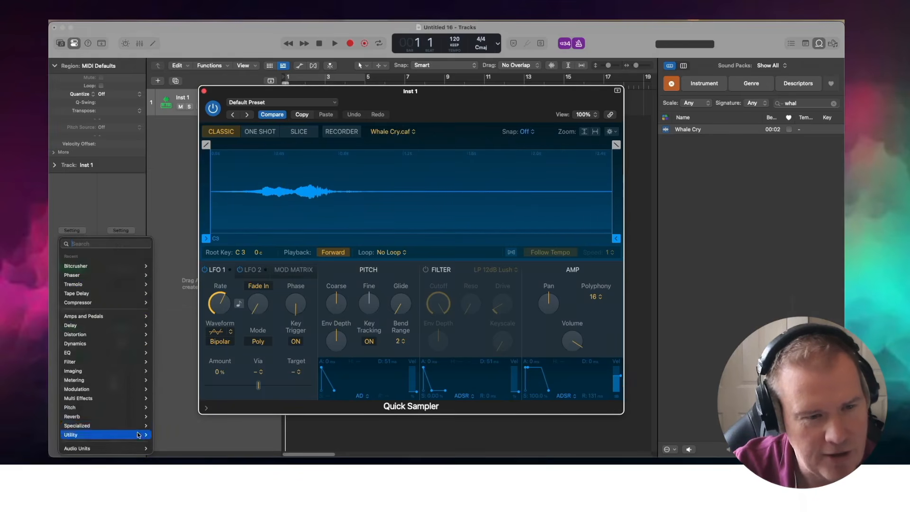
mouse_move(139, 434)
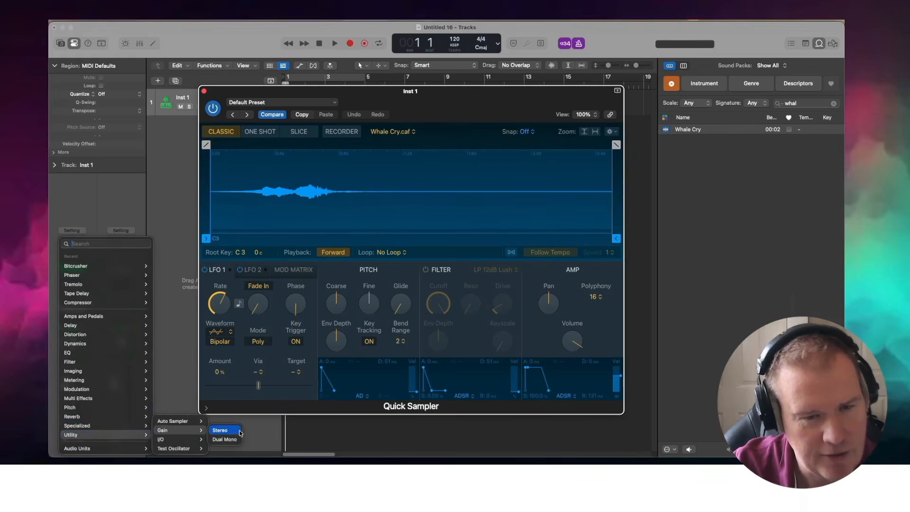
left_click(227, 432)
left_click_drag(318, 203, 317, 199)
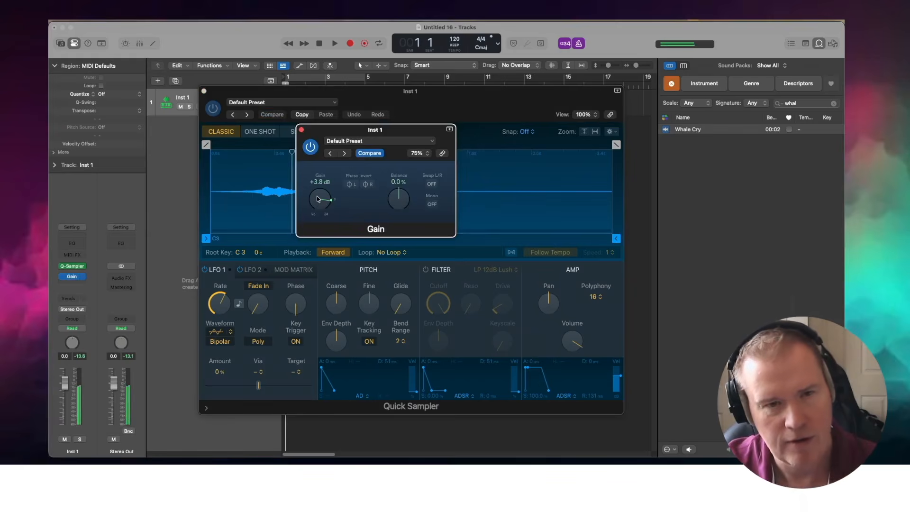
left_click(301, 131)
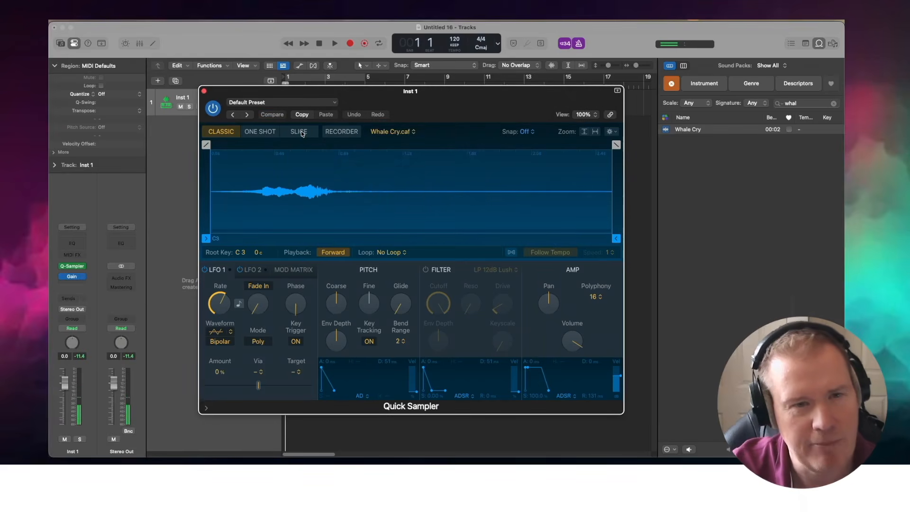
Step: Trim the Whale Cry sample to about 0.524–0.729 s and give it fades of about 0.025 s in and 0.021 s out
mouse_move(205, 238)
left_mouse_down()
mouse_move(330, 237)
mouse_move(260, 238)
left_mouse_up()
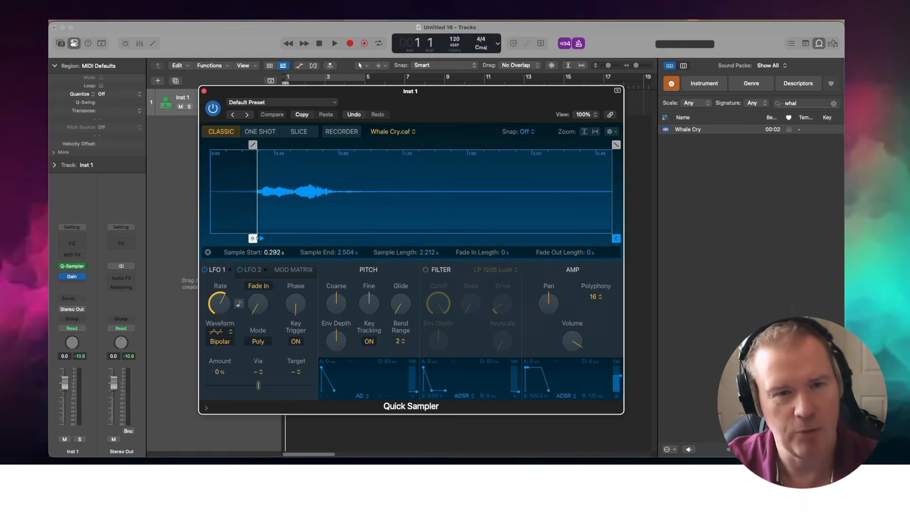
left_click_drag(256, 238, 290, 238)
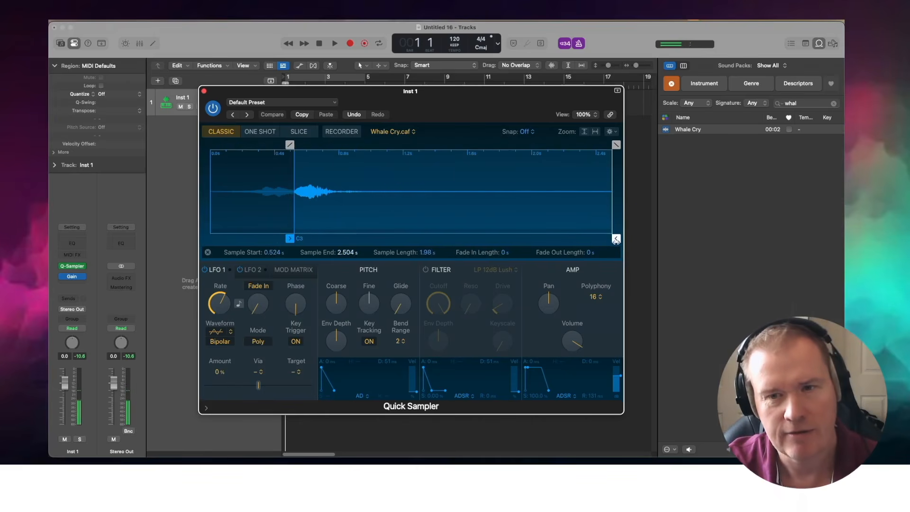
mouse_move(615, 239)
left_mouse_down()
mouse_move(373, 237)
mouse_move(327, 225)
left_mouse_up()
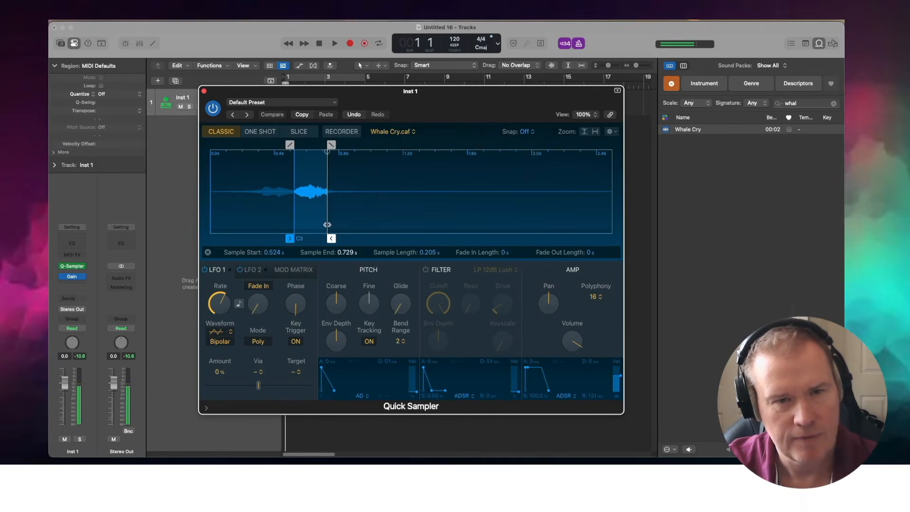
left_click_drag(290, 145, 325, 145)
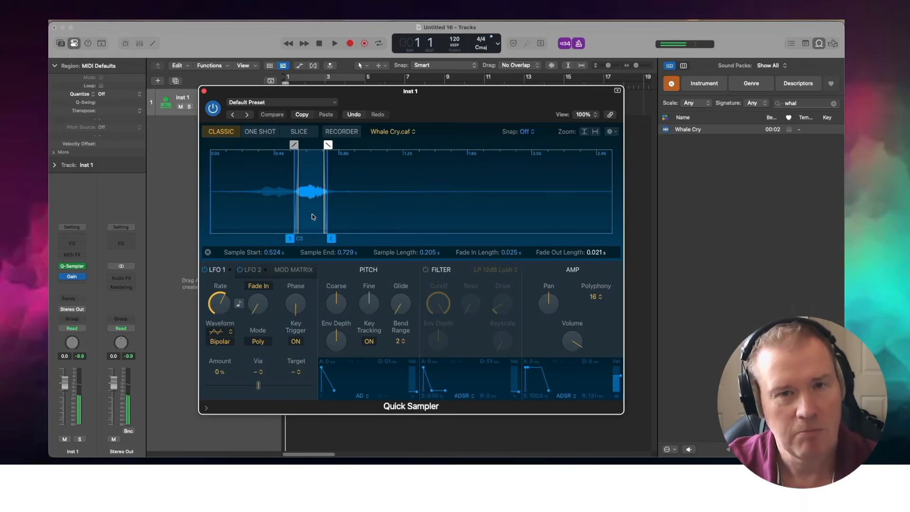
left_click(204, 91)
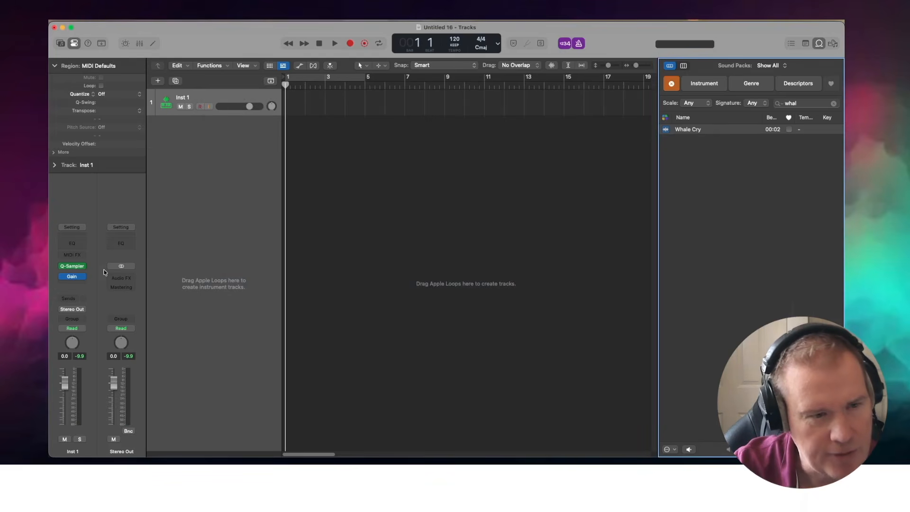
Step: Insert a stereo ChromaVerb reverb after the Gain effect on the instrument track
left_click(78, 285)
mouse_move(78, 284)
mouse_move(139, 428)
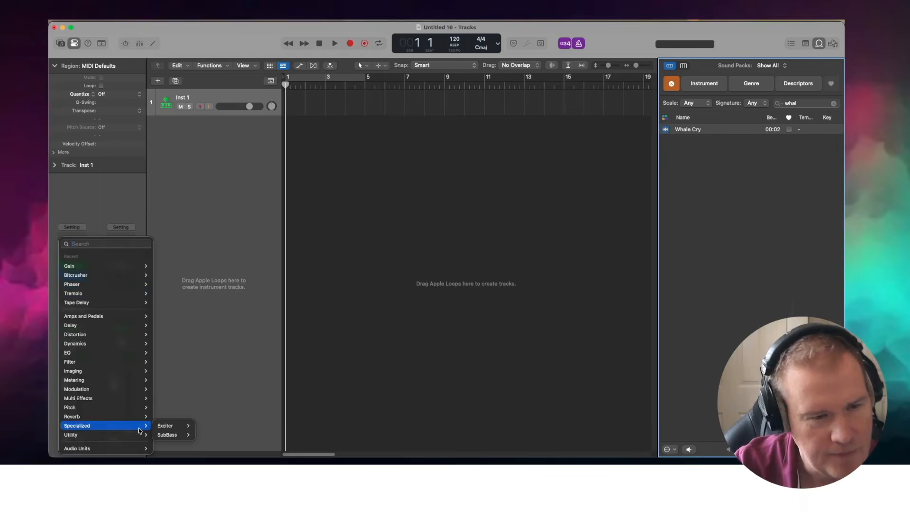
mouse_move(222, 412)
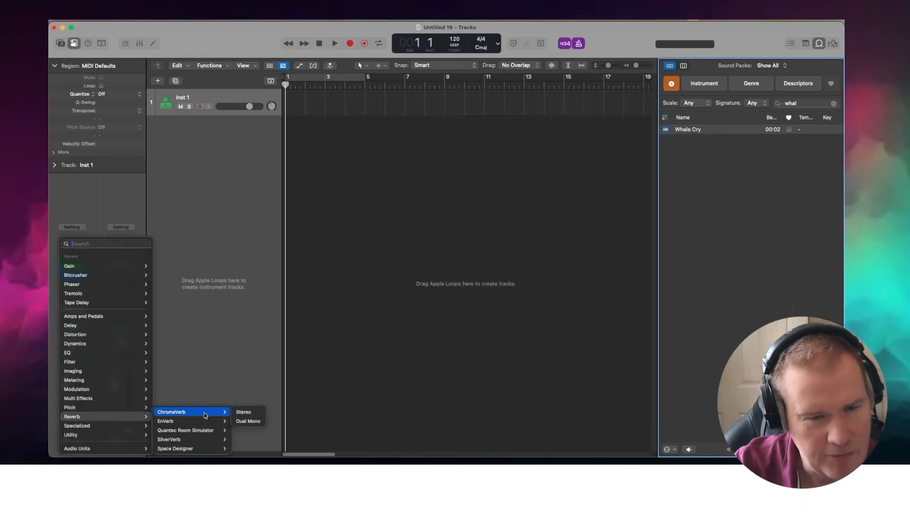
left_click(258, 414)
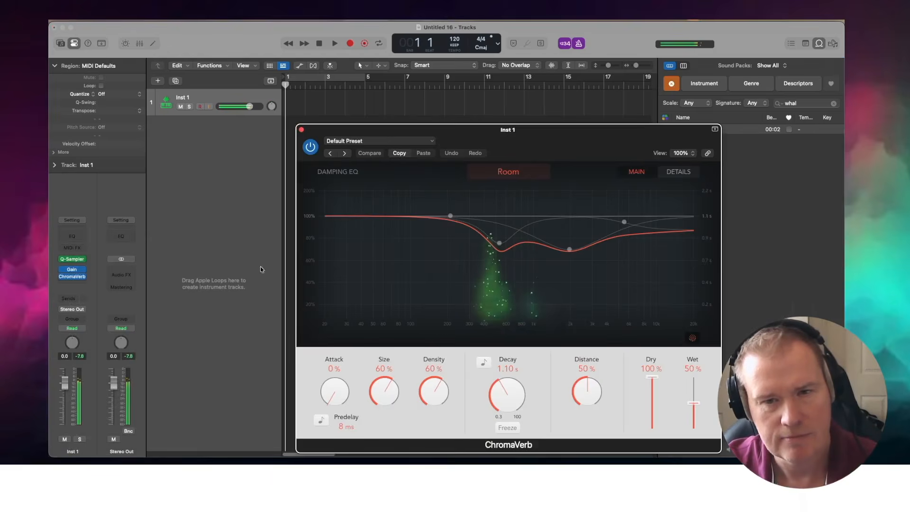
Step: Try the Hollow Space room preset and the Spherical FX preset in ChromaVerb
left_click(385, 143)
mouse_move(435, 364)
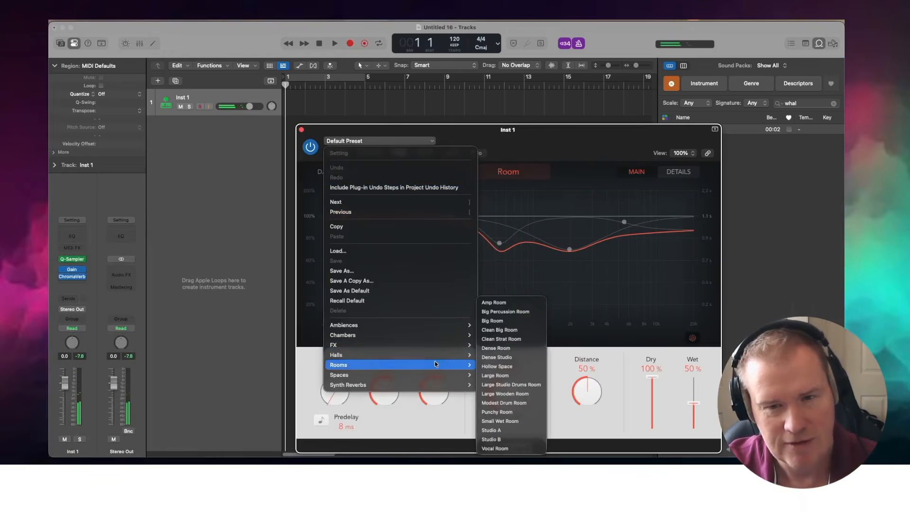
left_click(497, 366)
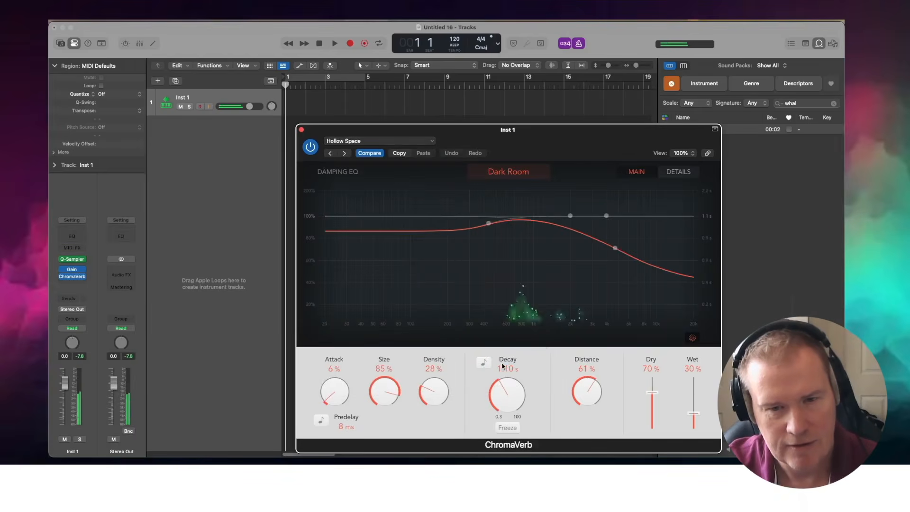
left_click(410, 145)
mouse_move(455, 345)
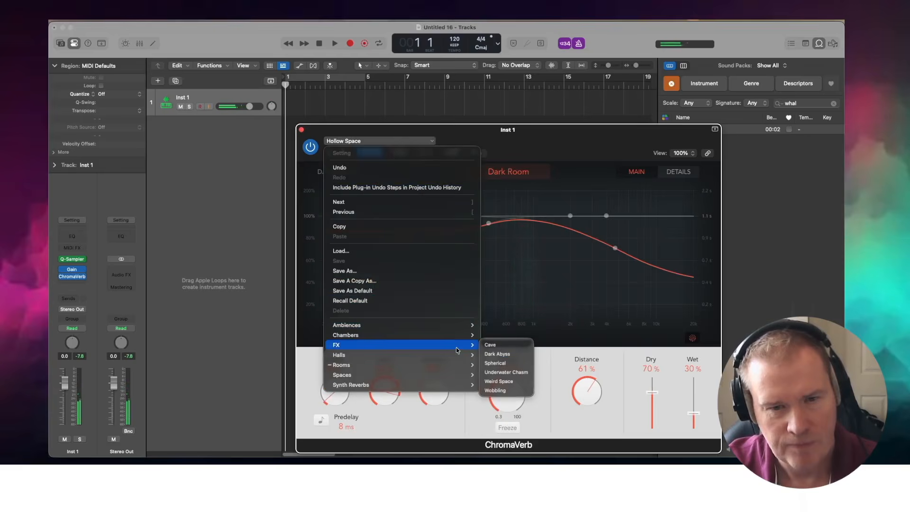
left_click(500, 363)
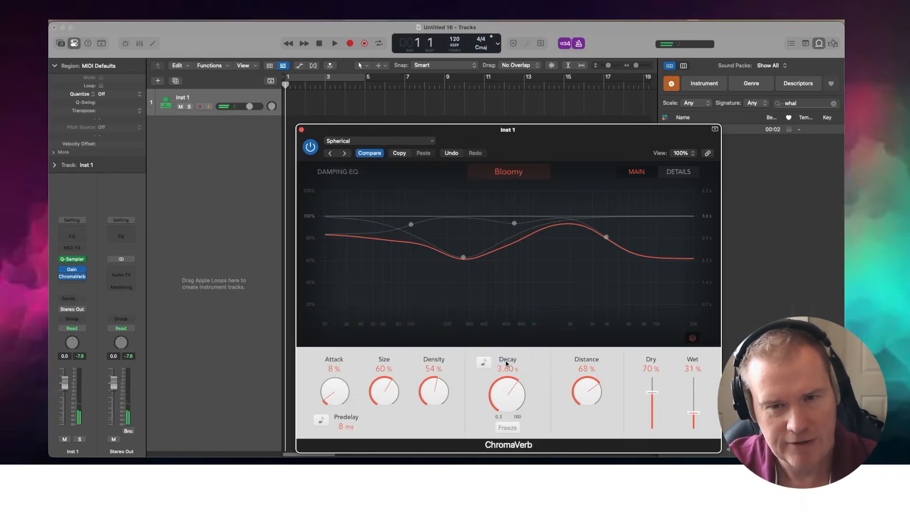
Step: Load ChromaVerb's Large Room preset and compare the sound with the reverb bypassed and active
left_click(402, 138)
mouse_move(439, 354)
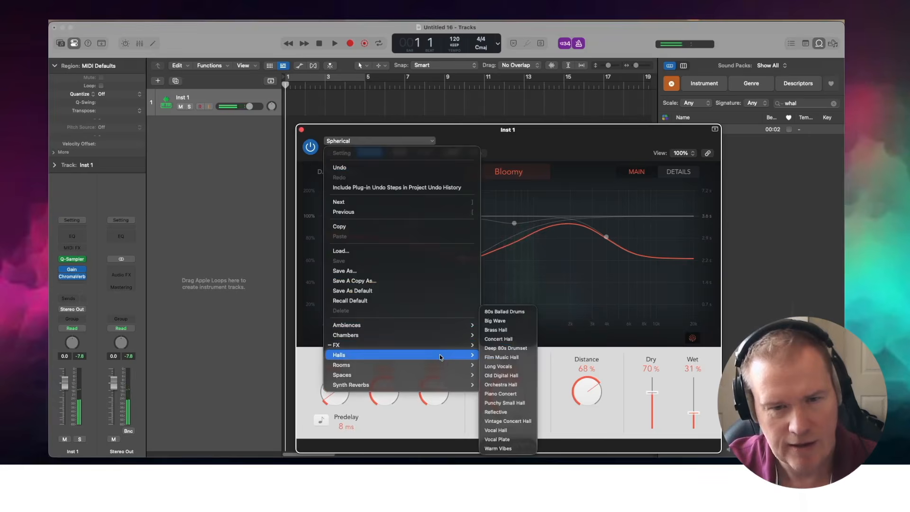
mouse_move(464, 365)
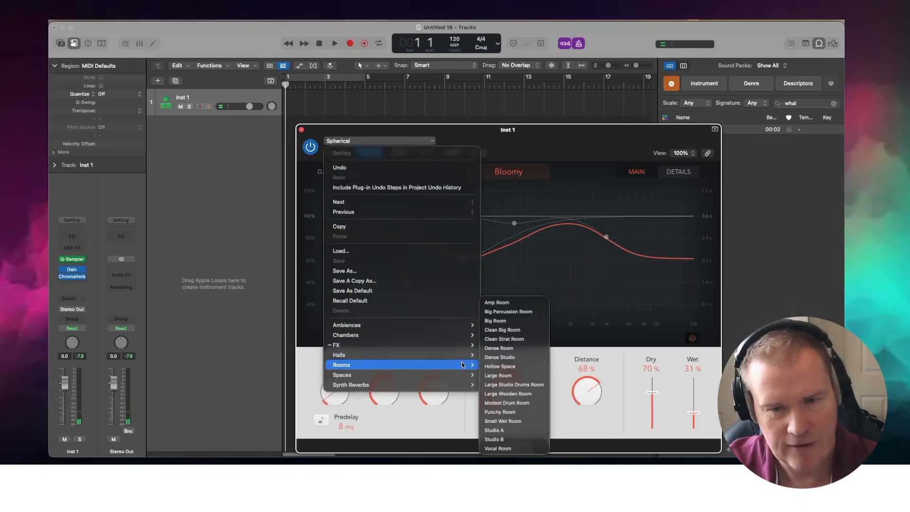
left_click(497, 375)
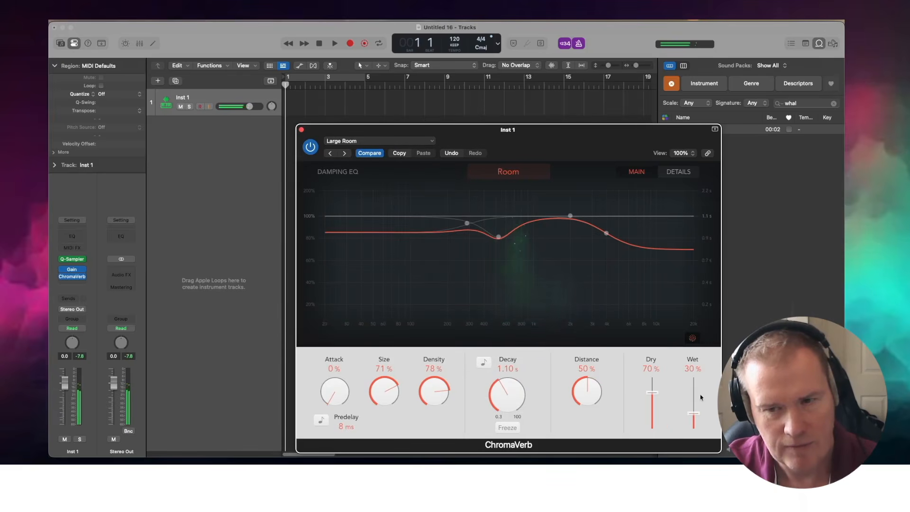
mouse_move(687, 411)
left_mouse_down()
mouse_move(684, 378)
mouse_move(689, 423)
mouse_move(690, 413)
left_mouse_up()
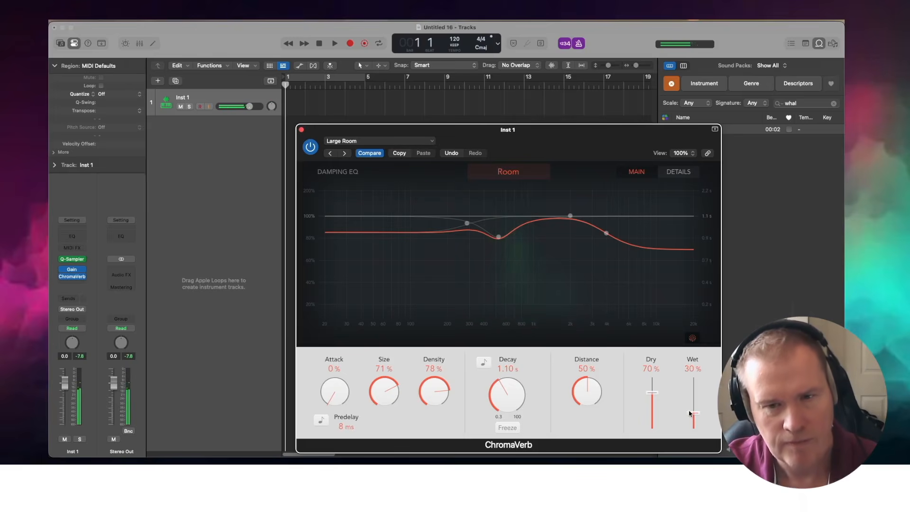
left_click(309, 147)
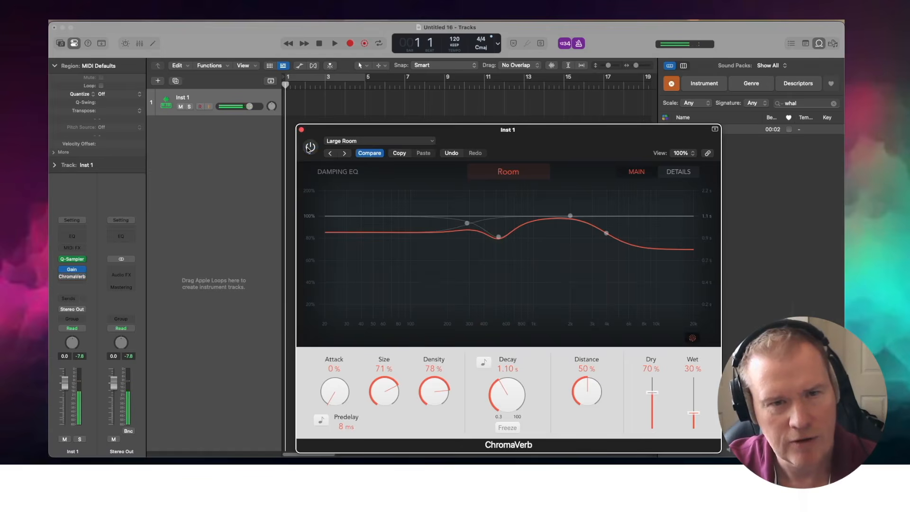
left_click(310, 148)
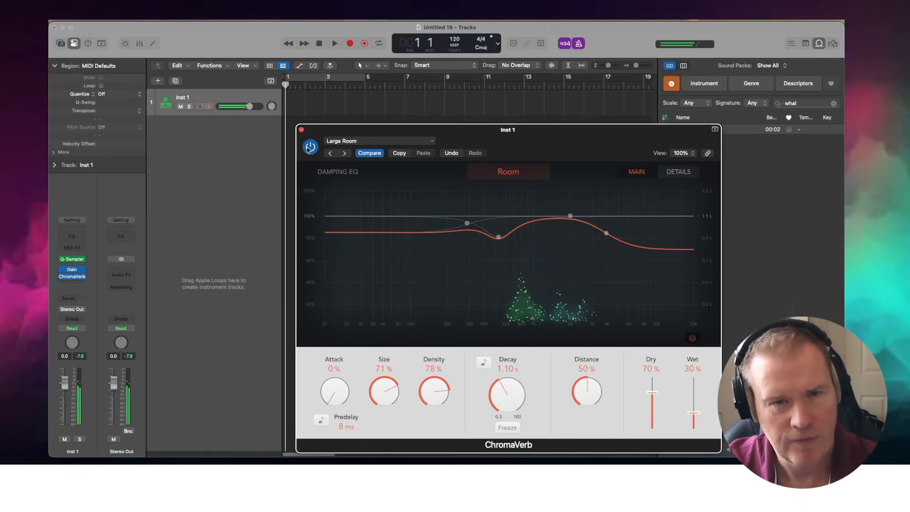
left_click(302, 129)
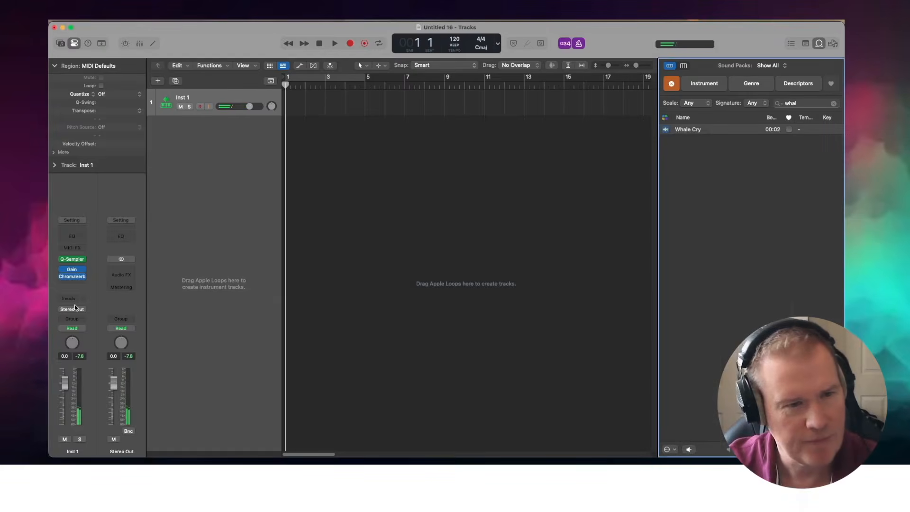
Step: Insert a stereo Vintage Console EQ after ChromaVerb on the instrument track
left_click(70, 284)
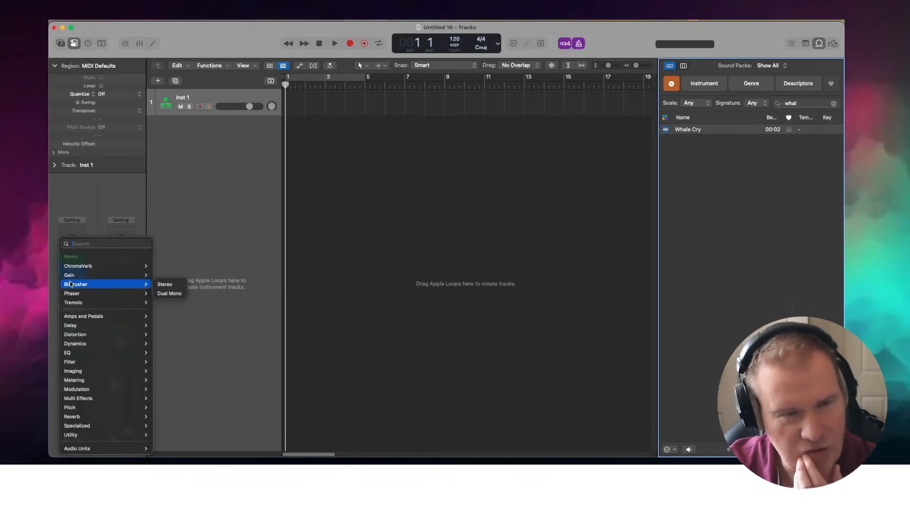
mouse_move(107, 353)
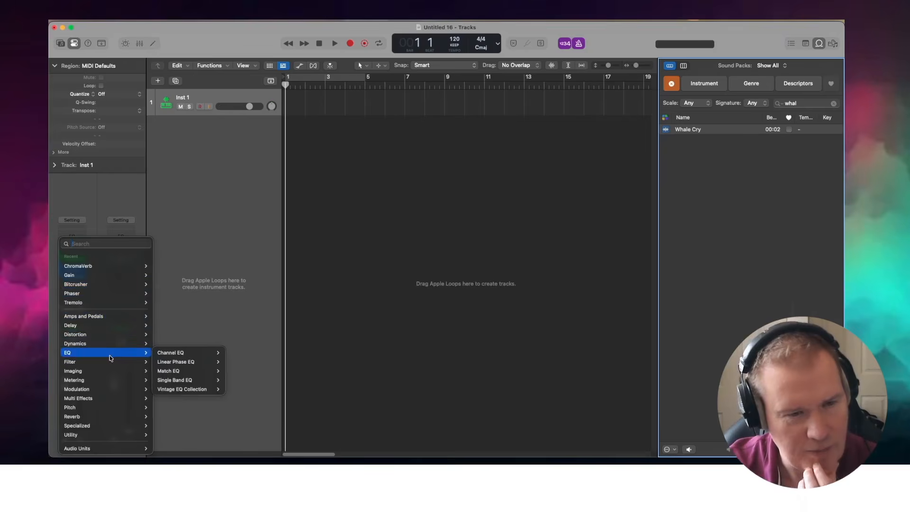
mouse_move(200, 372)
mouse_move(204, 389)
mouse_move(244, 389)
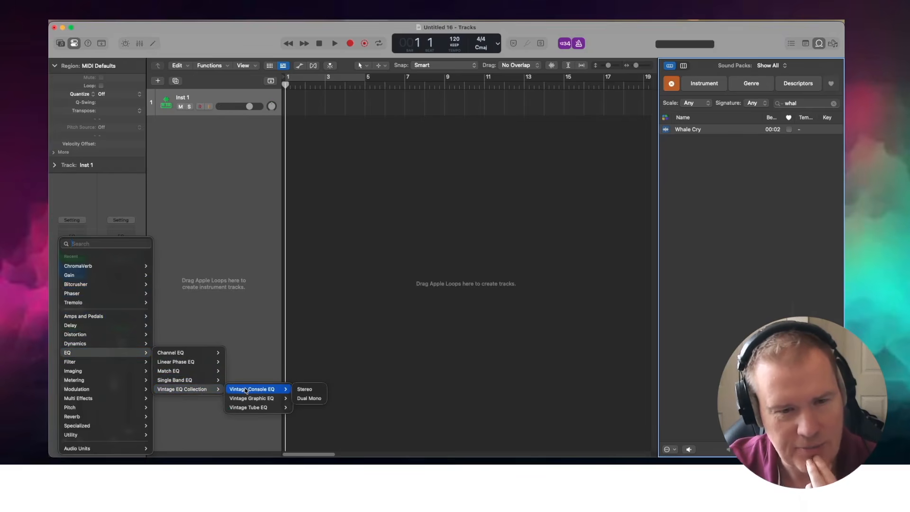
left_click(304, 389)
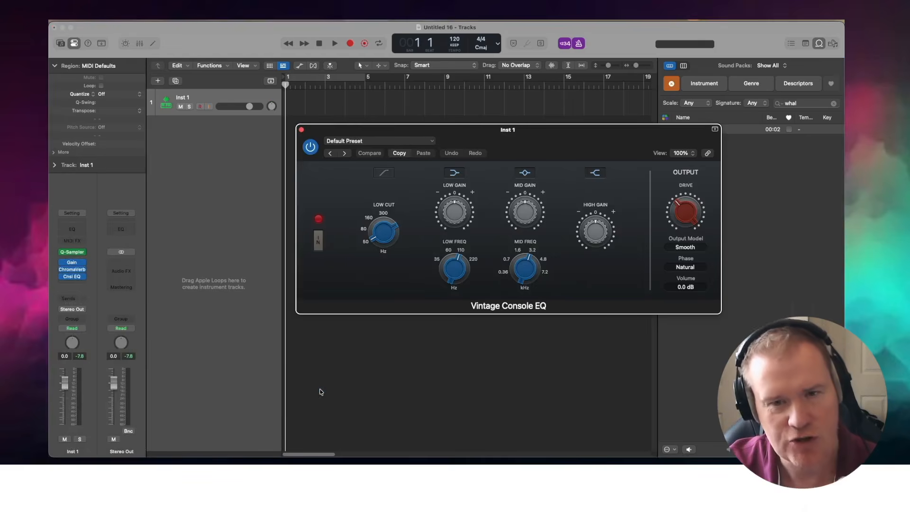
Step: Set the Vintage Console EQ's high gain to about -5.0 dB and its mid gain to about 1.8 dB
left_click_drag(595, 231, 605, 255)
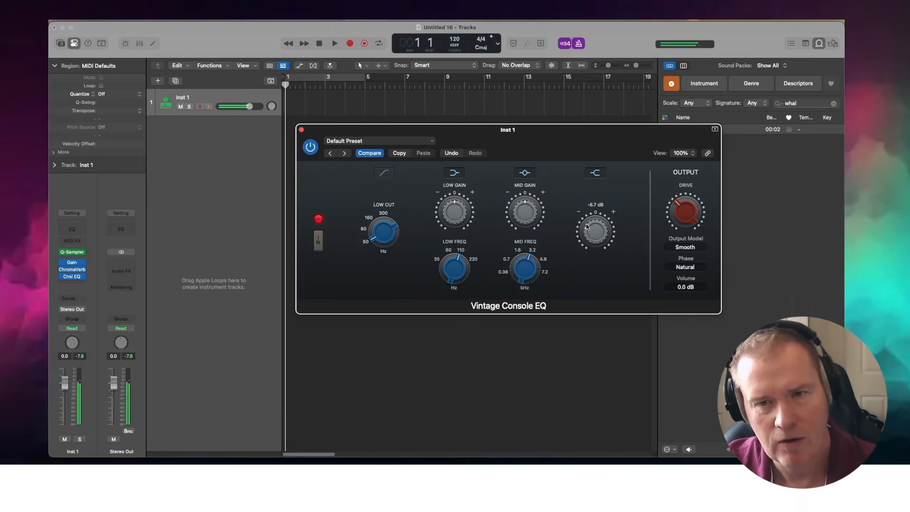
scroll(595, 237, "down", 5)
scroll(595, 238, "up", 8)
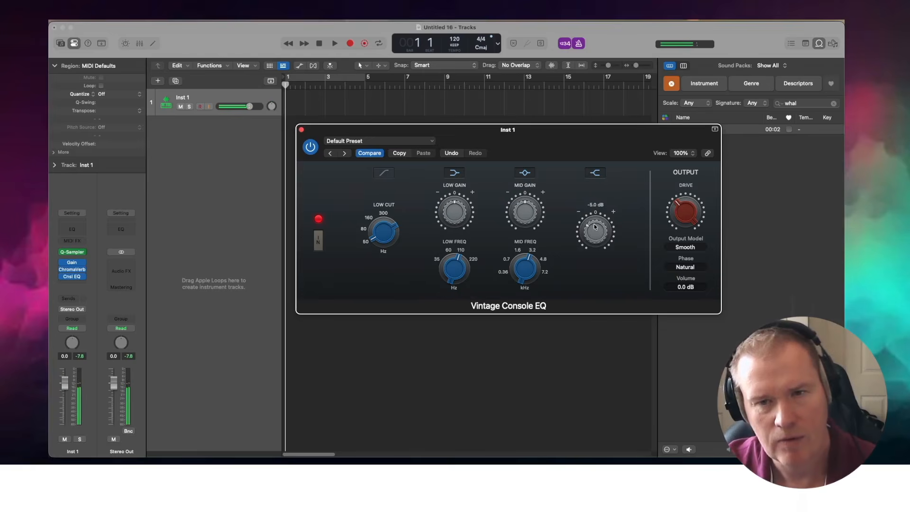
scroll(517, 205, "up", 5)
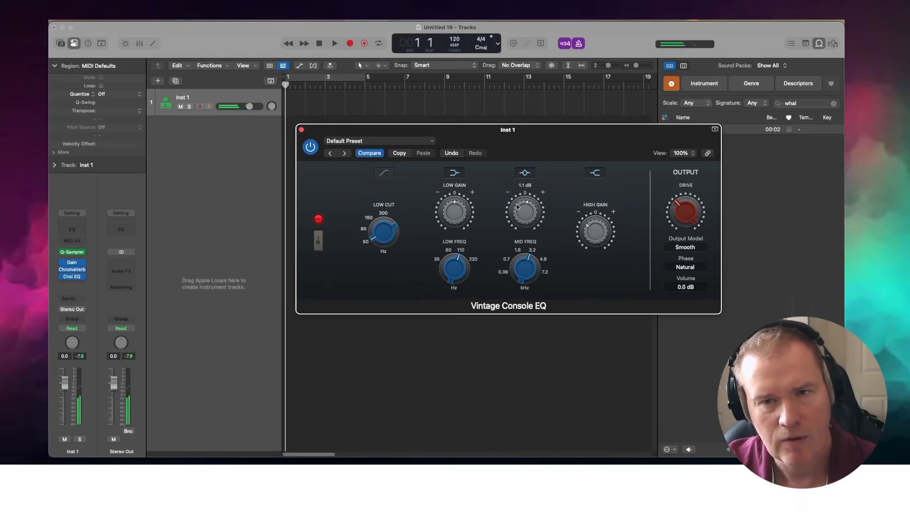
scroll(516, 202, "down", 2)
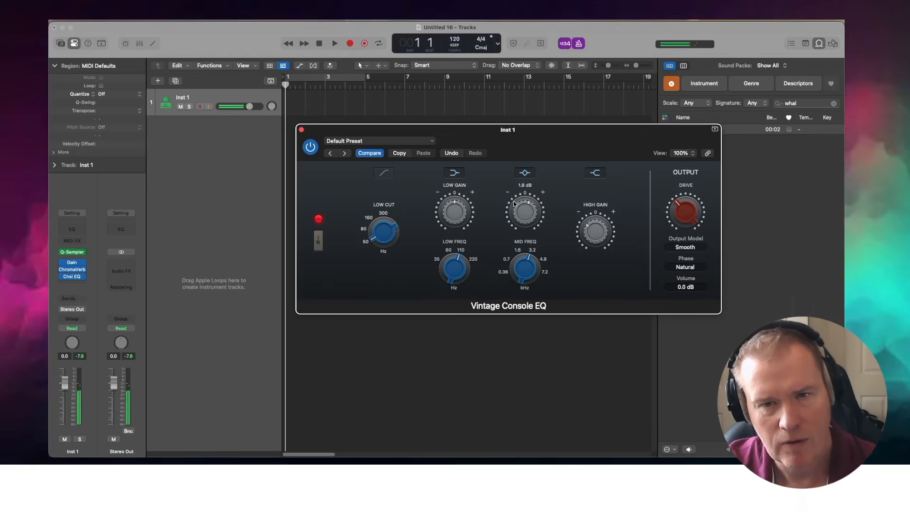
mouse_move(446, 206)
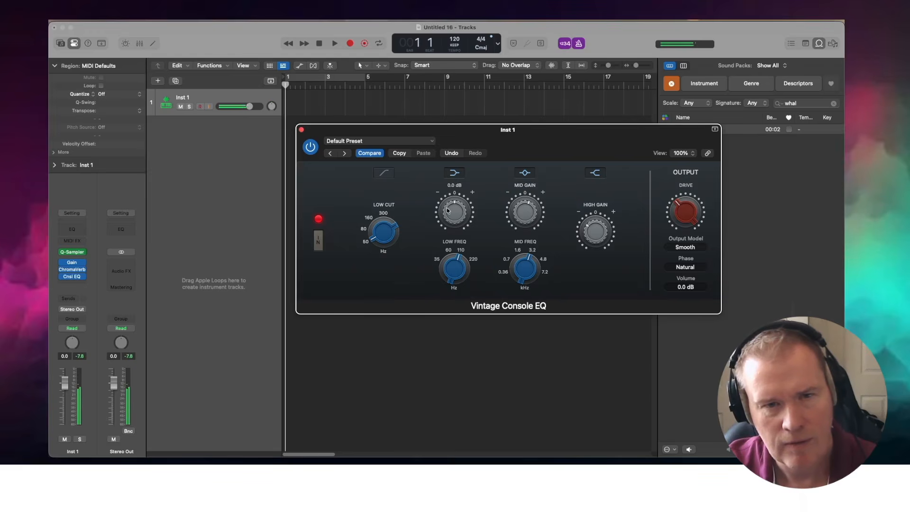
left_click(301, 130)
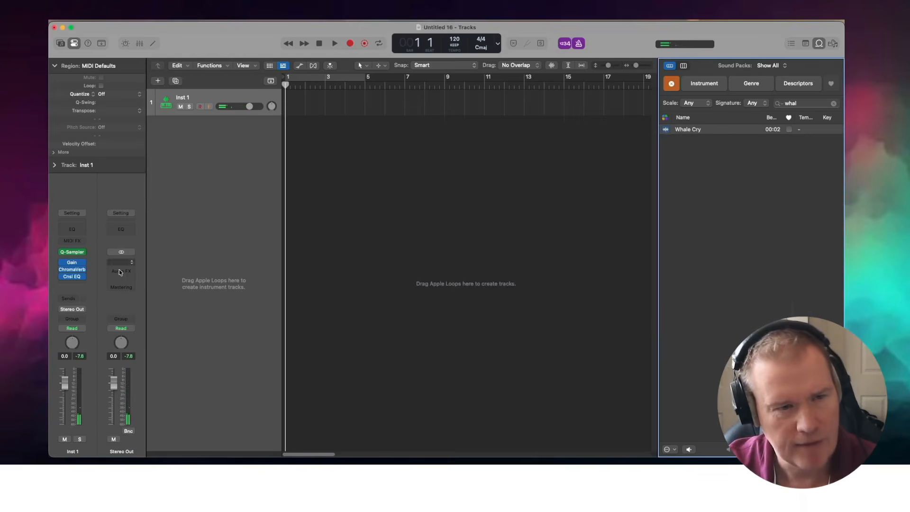
Step: Insert a stereo Compressor after the Vintage Console EQ on the instrument track
left_click(78, 283)
mouse_move(78, 283)
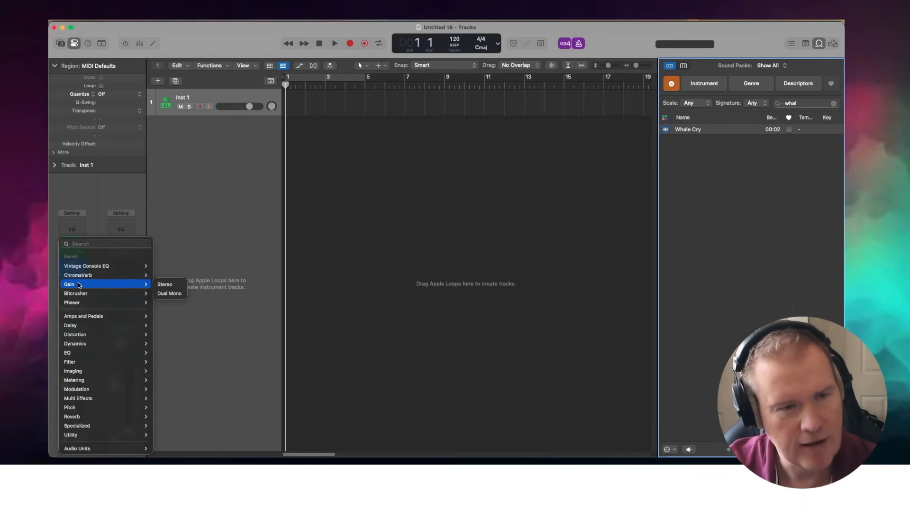
mouse_move(144, 340)
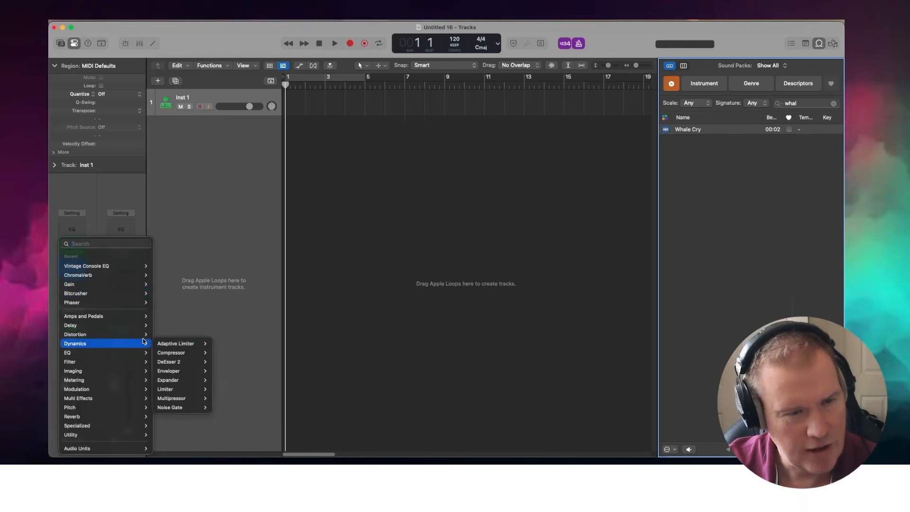
mouse_move(178, 352)
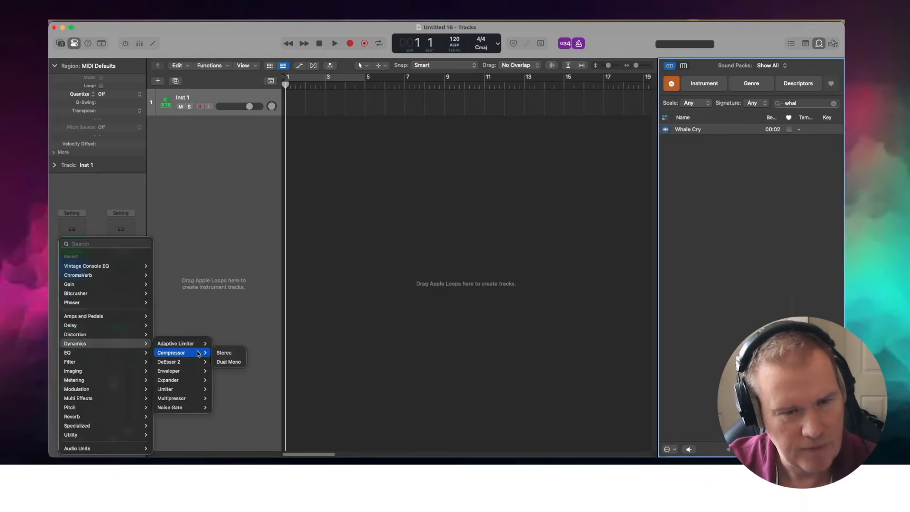
left_click(237, 351)
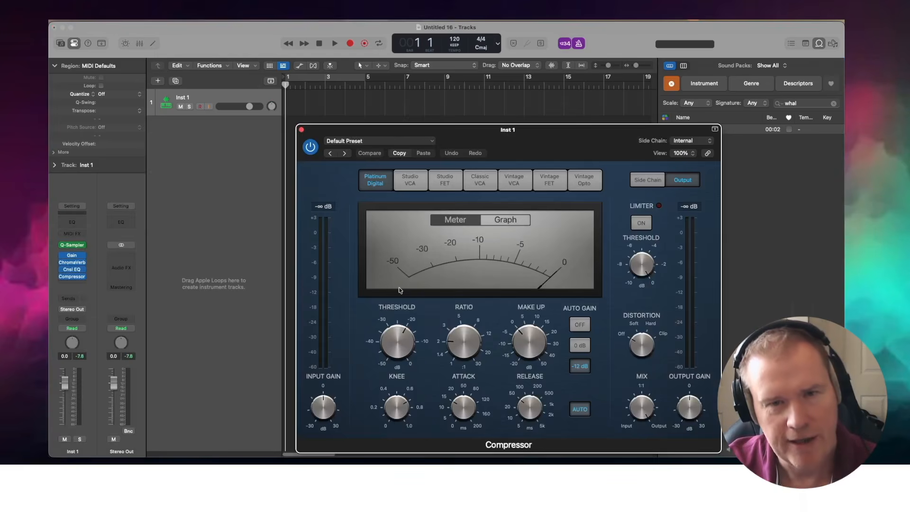
Step: Lower the Compressor's threshold to about -32.5 dB, raise its ratio and turn off the automatic release
left_click_drag(387, 124, 336, 90)
mouse_move(352, 309)
left_click_drag(351, 309, 344, 320)
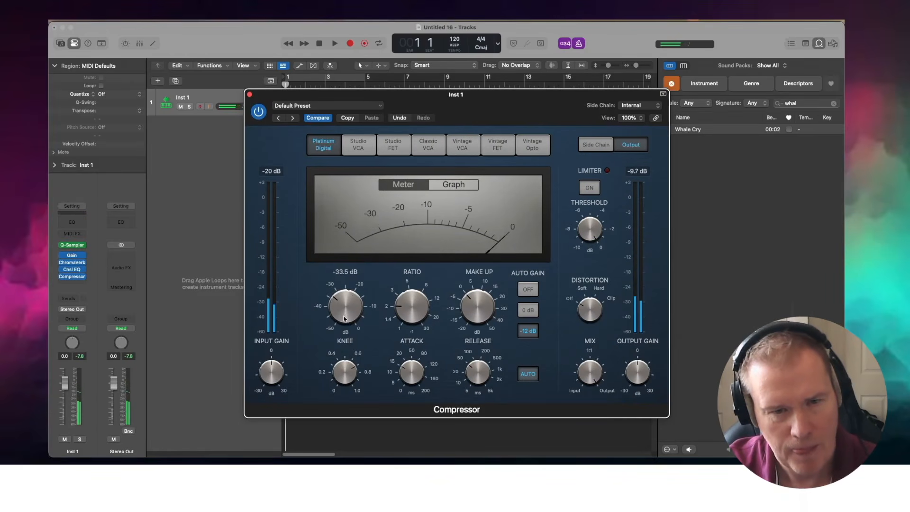
mouse_move(418, 307)
mouse_move(418, 308)
left_mouse_down()
mouse_move(415, 289)
mouse_move(409, 293)
left_mouse_up()
mouse_move(347, 297)
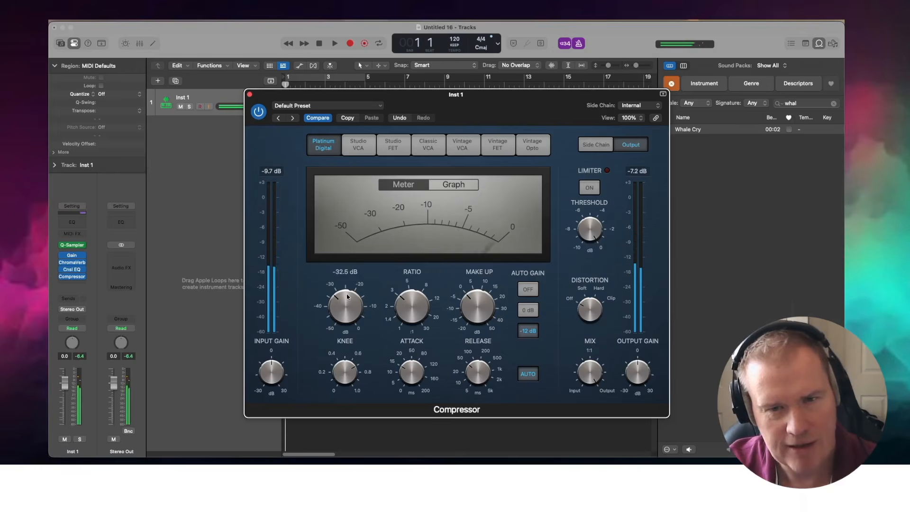
left_click(528, 375)
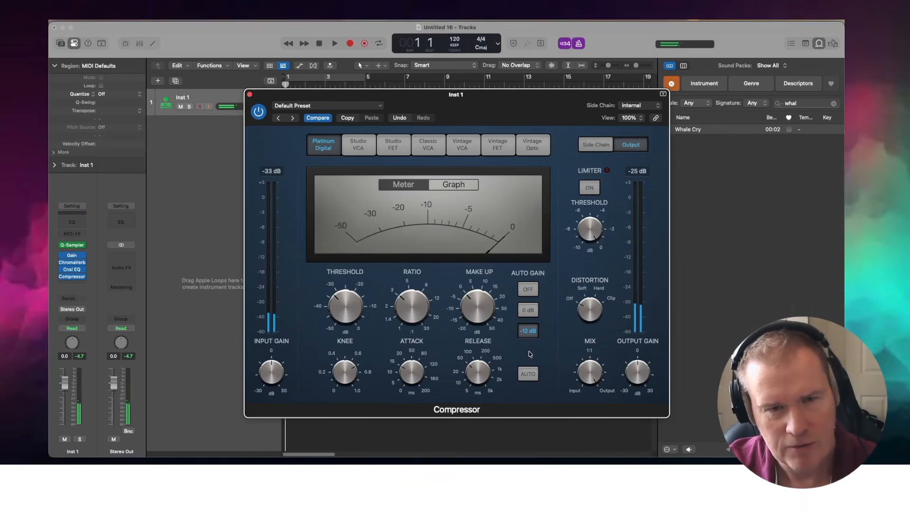
left_click(250, 94)
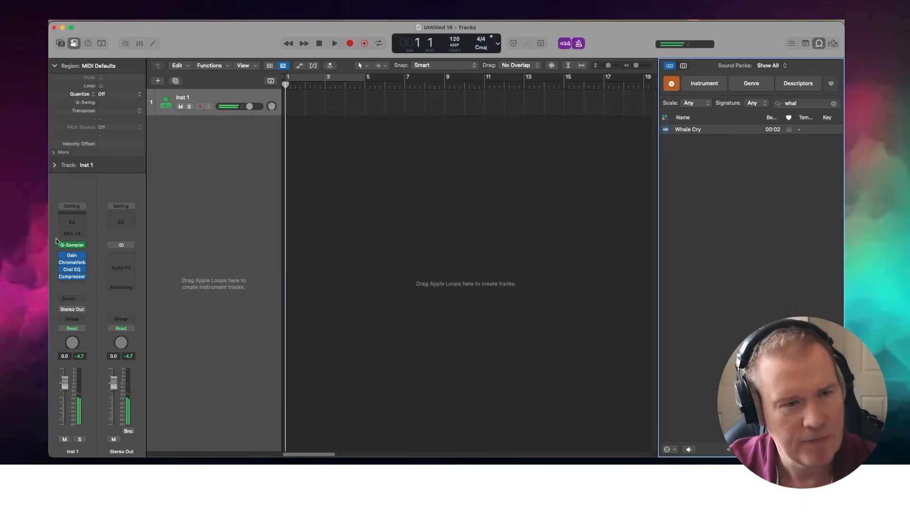
Step: Insert a stereo Tape Delay after the Compressor on the instrument track
left_click(81, 285)
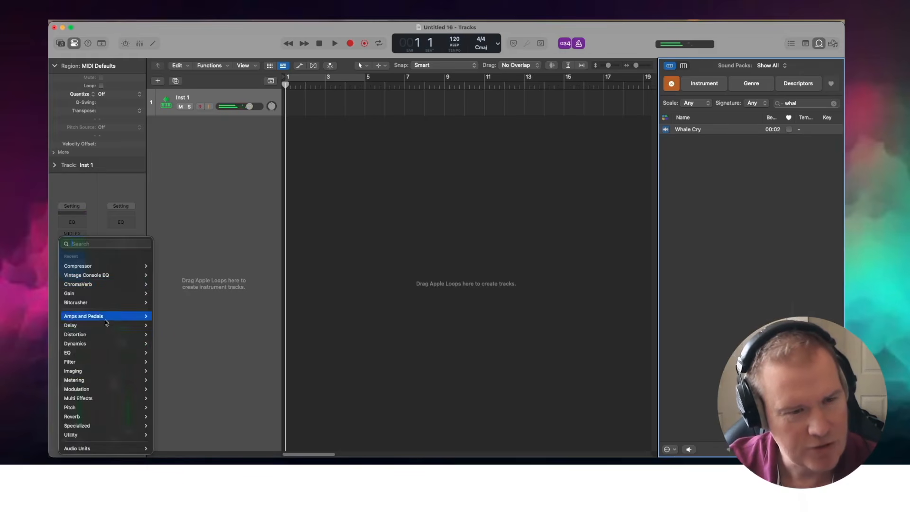
mouse_move(138, 414)
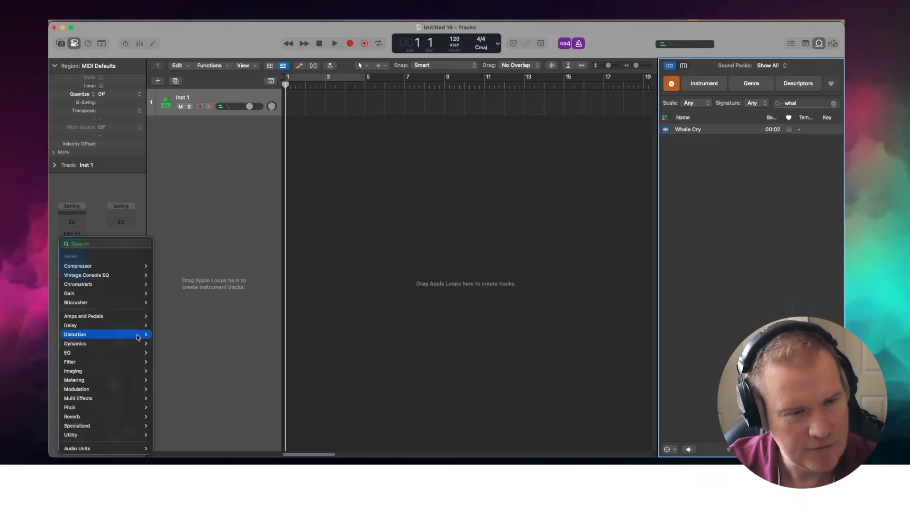
mouse_move(140, 325)
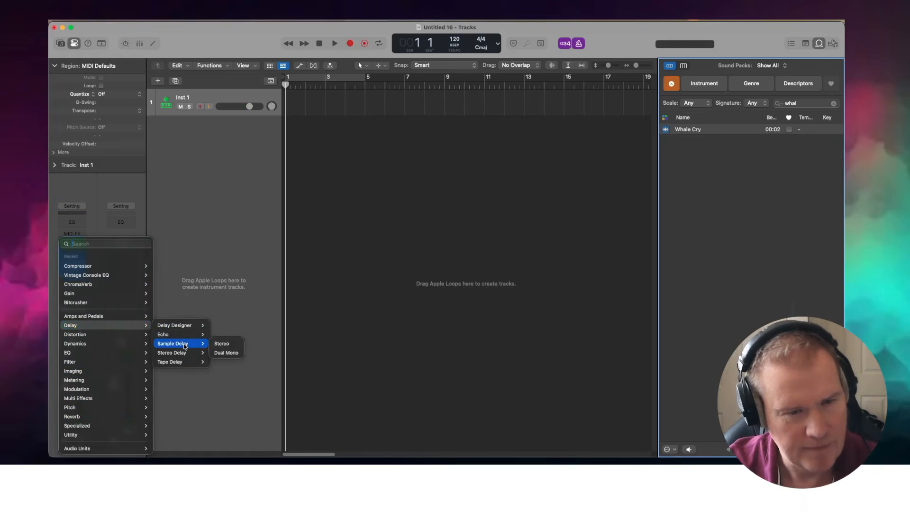
mouse_move(187, 361)
left_click(222, 361)
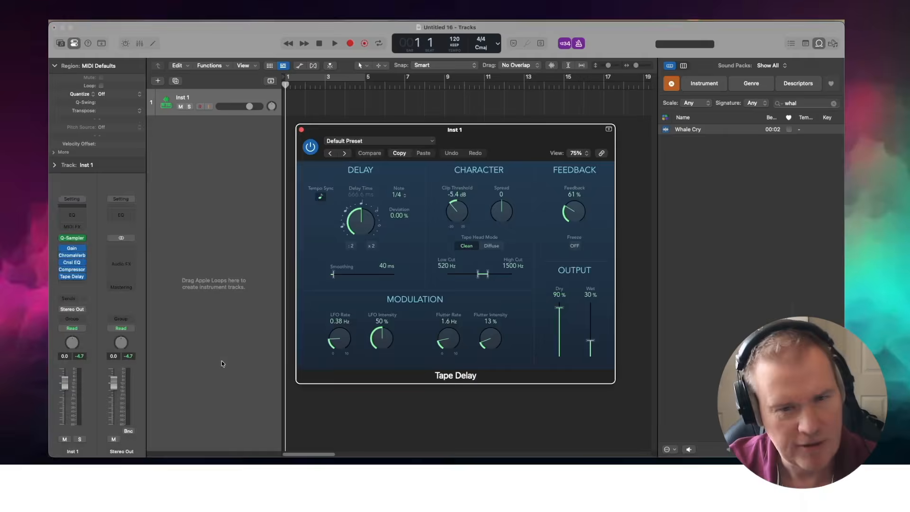
Step: Try the Tape Delay's 1/8 Note Triplet preset, then load the 1/16 Note Feedback preset
left_click(363, 141)
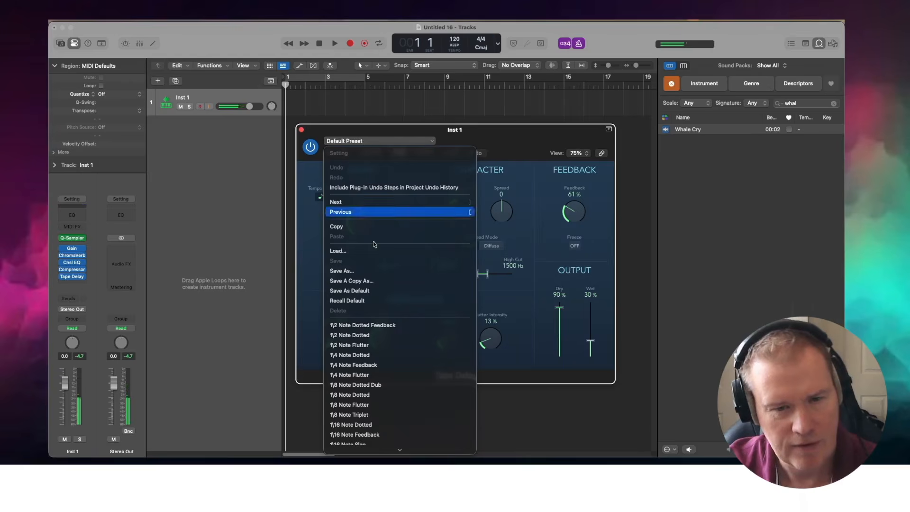
left_click(375, 415)
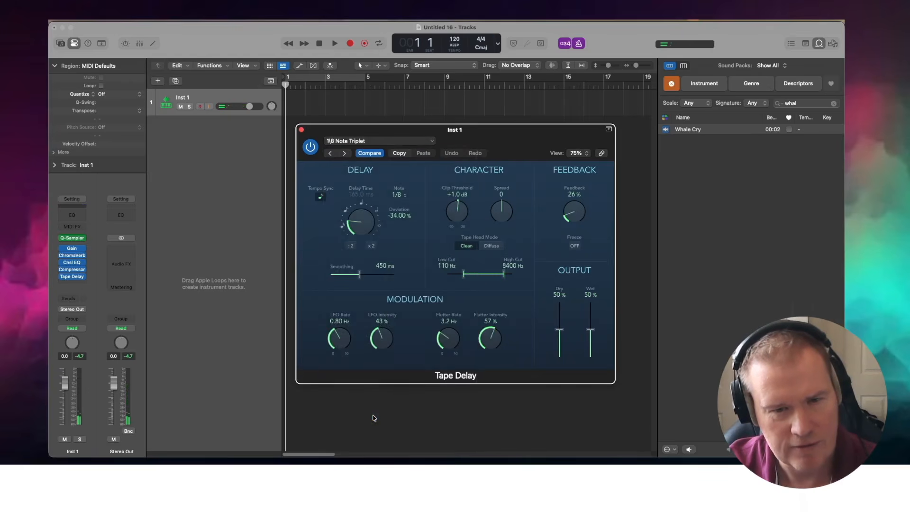
left_click(360, 142)
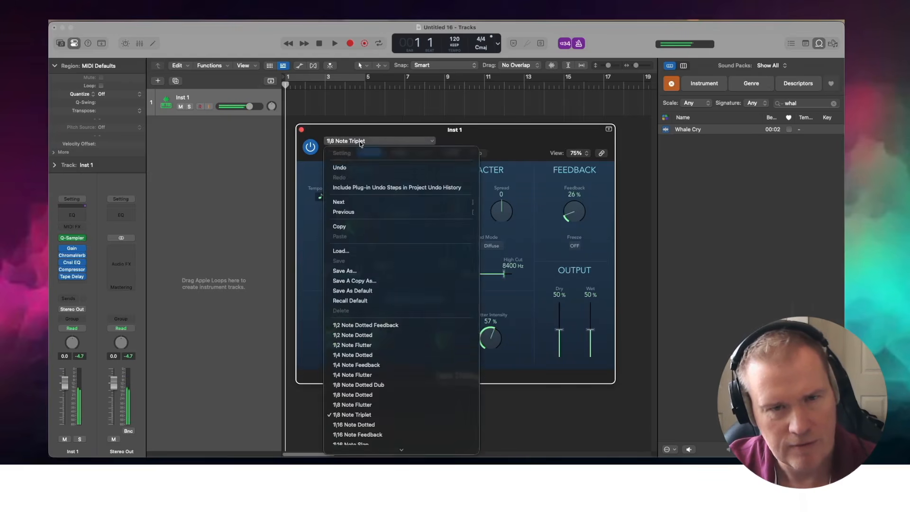
left_click(355, 434)
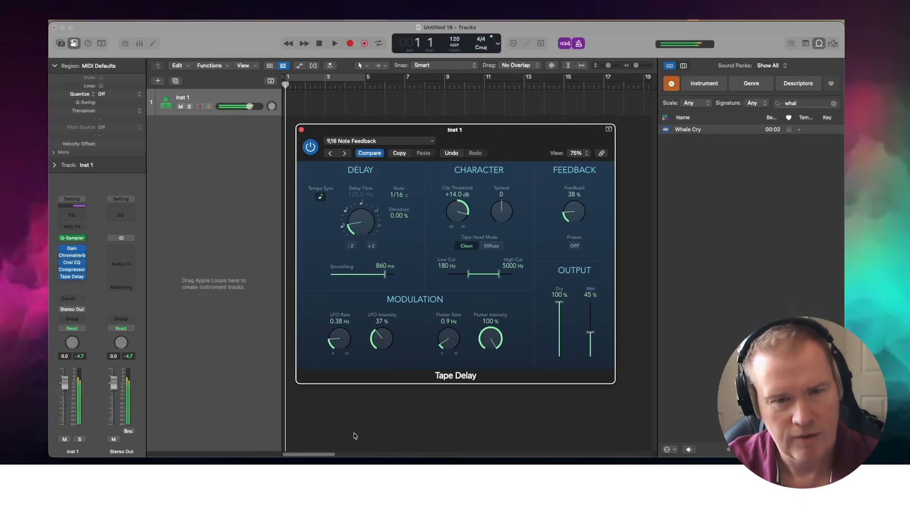
Step: Set the Tape Delay's flutter intensity to 49 % and its LFO intensity to 48 %
left_click_drag(492, 339, 496, 402)
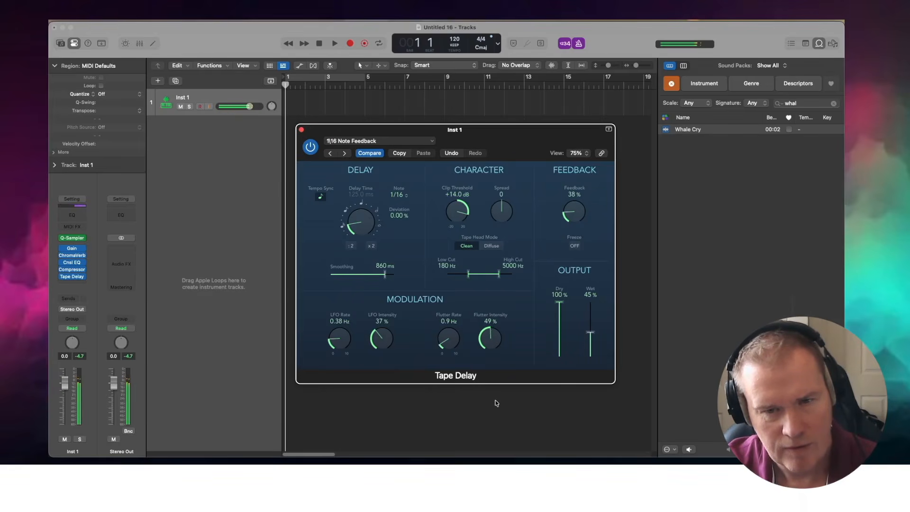
left_click_drag(377, 345, 379, 331)
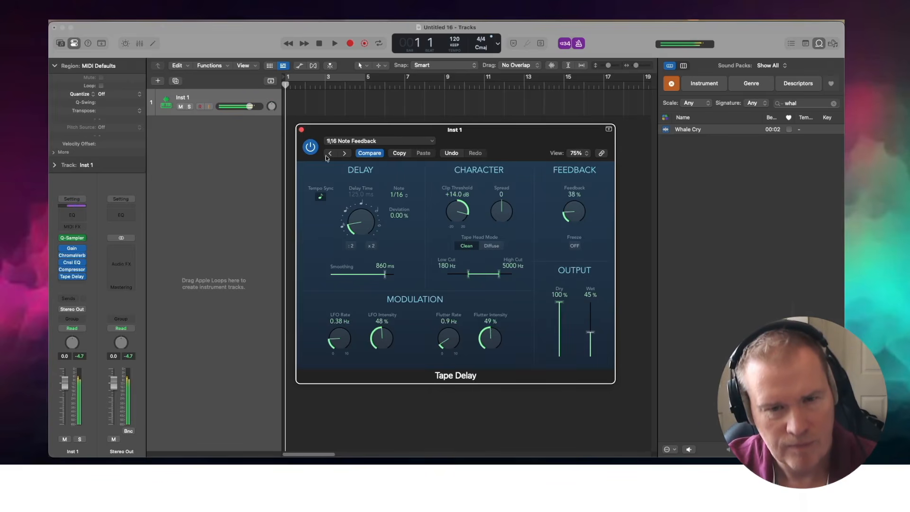
left_click(302, 131)
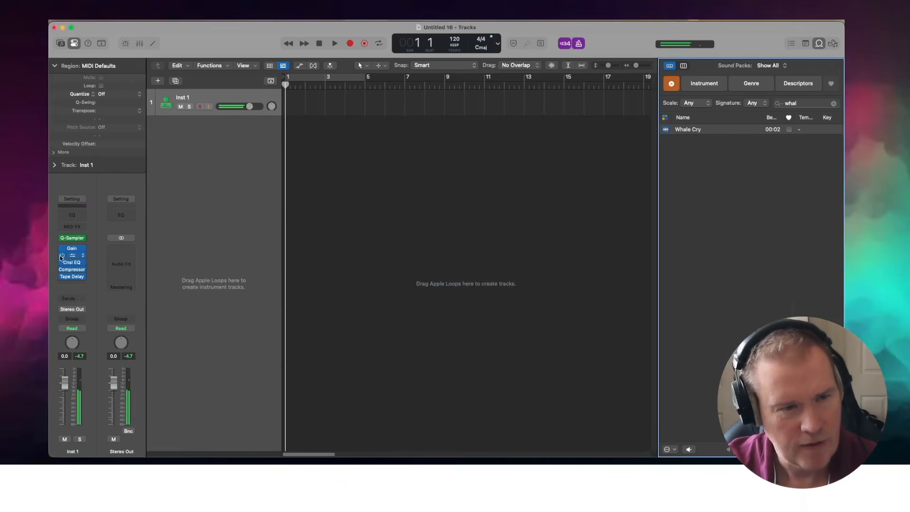
Step: Insert a stereo Tremolo after the Tape Delay on the instrument track
left_click(80, 284)
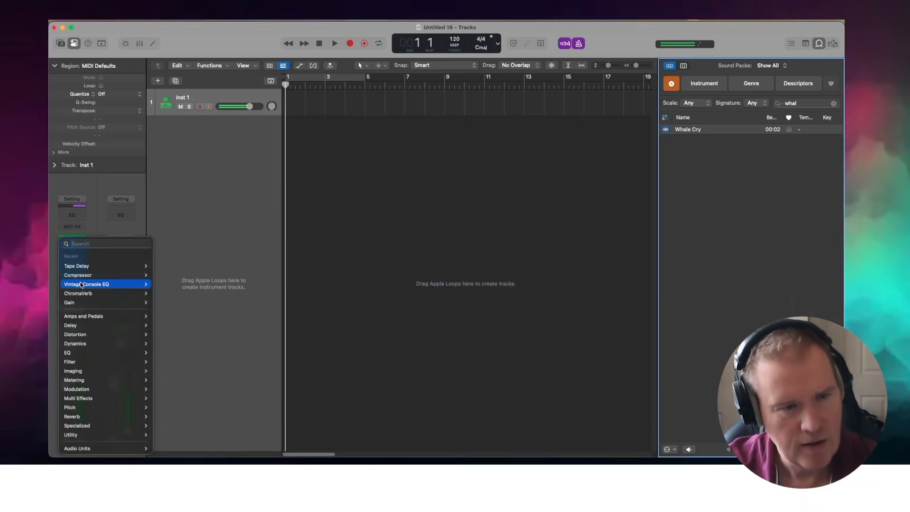
mouse_move(82, 284)
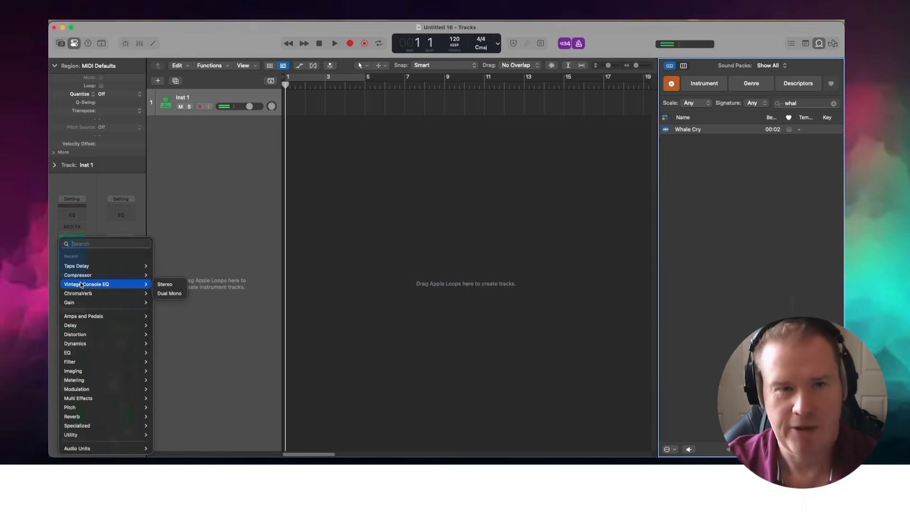
mouse_move(93, 388)
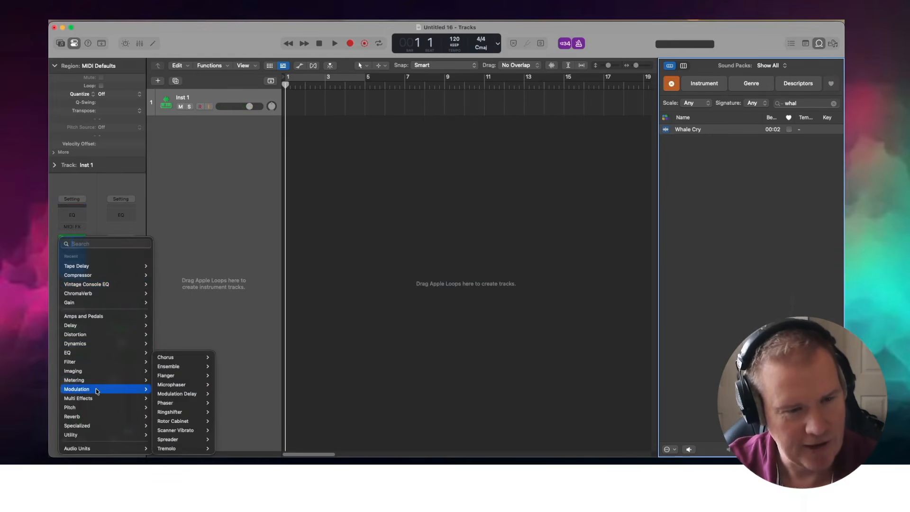
mouse_move(121, 423)
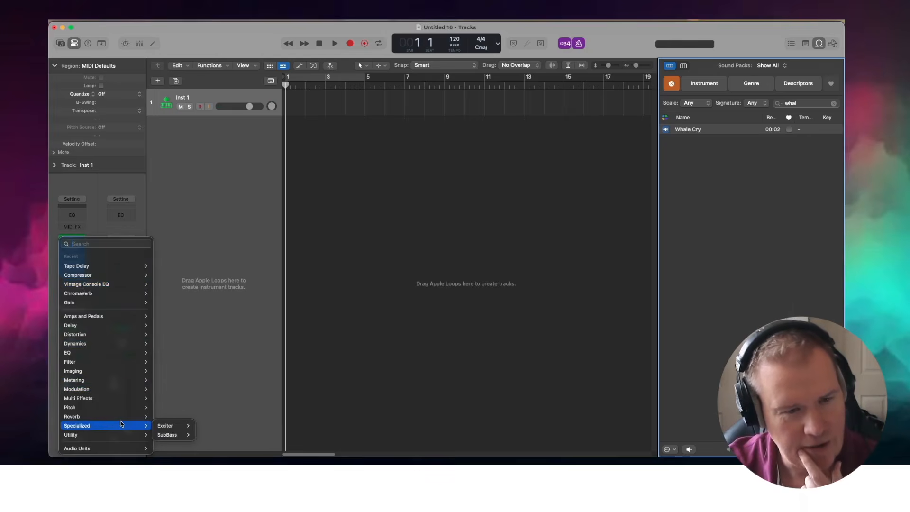
mouse_move(122, 398)
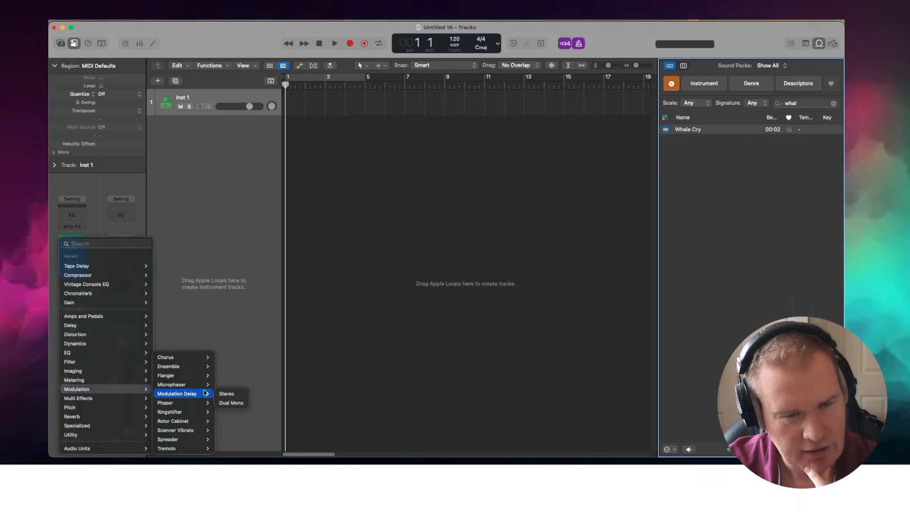
mouse_move(204, 448)
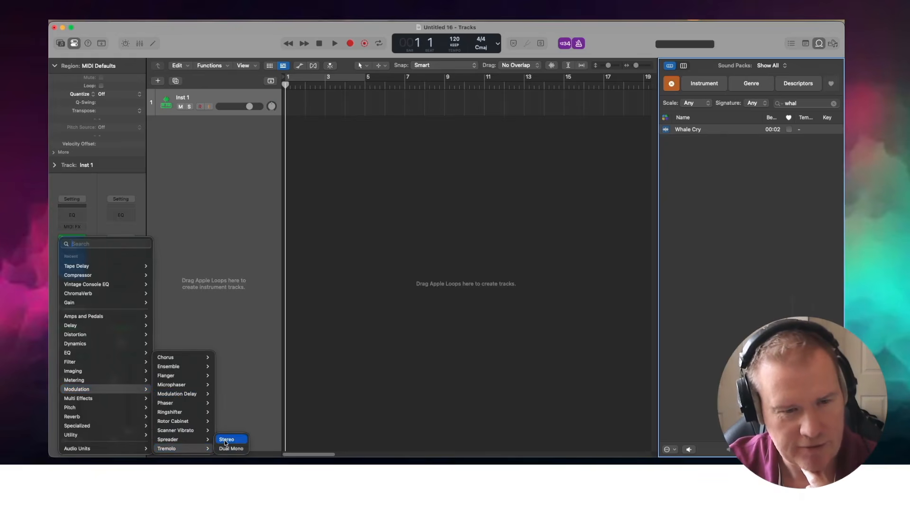
left_click(226, 441)
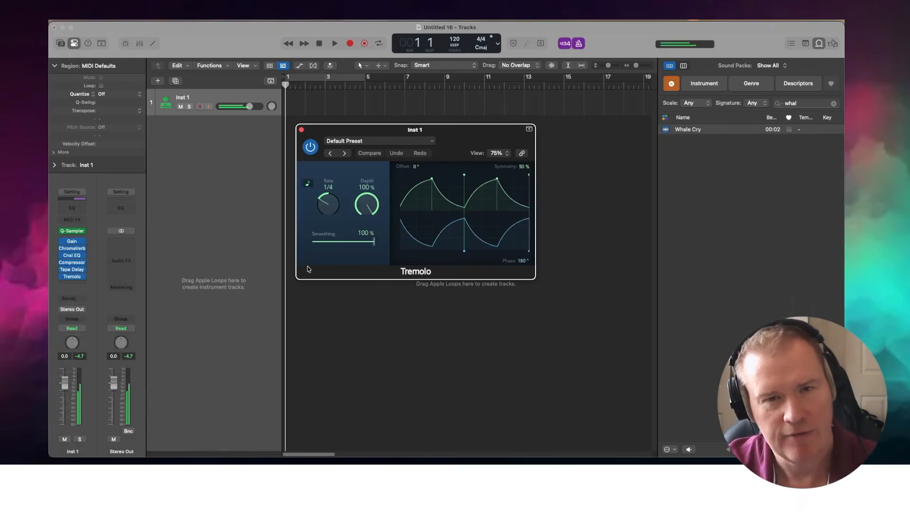
Step: Set the Tremolo's depth to 63 %, smoothing to 90 % and symmetry to 20 %
left_click(353, 141)
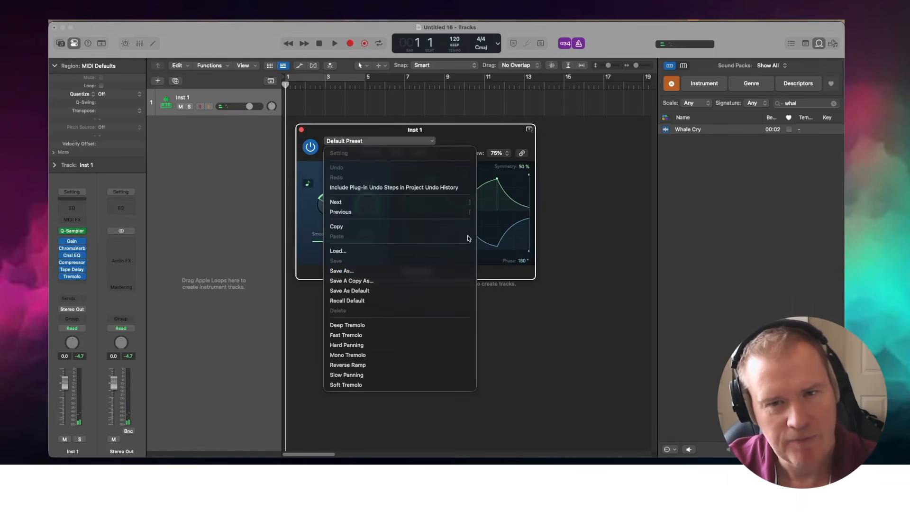
left_click(497, 222)
left_click_drag(359, 205, 366, 247)
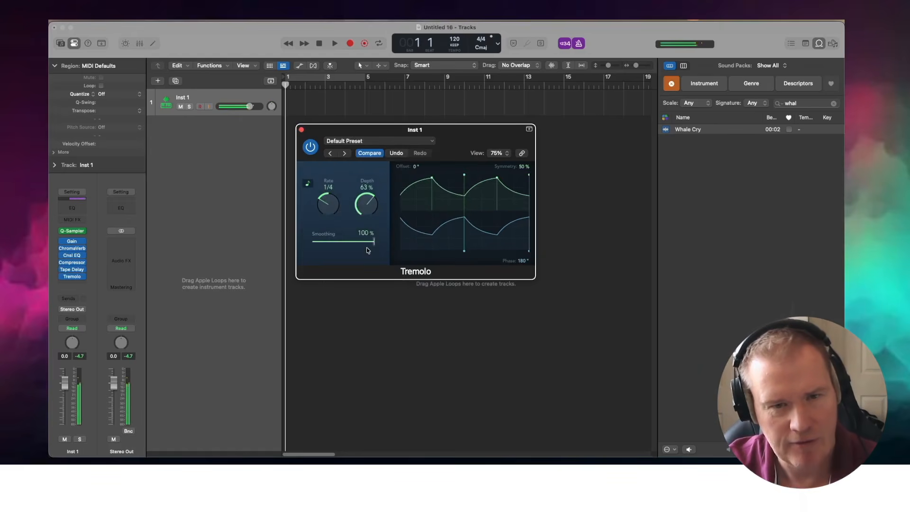
mouse_move(373, 241)
left_mouse_down()
mouse_move(306, 242)
mouse_move(367, 242)
left_mouse_up()
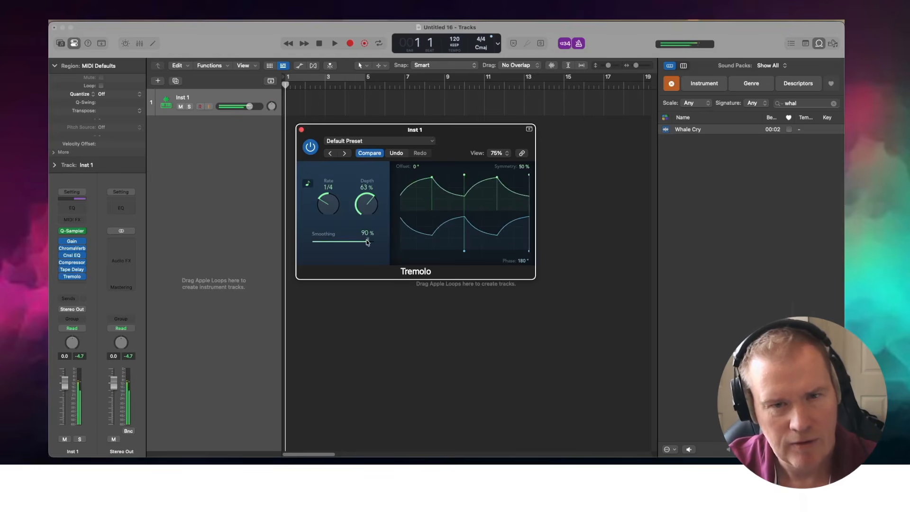
left_click_drag(524, 166, 523, 191)
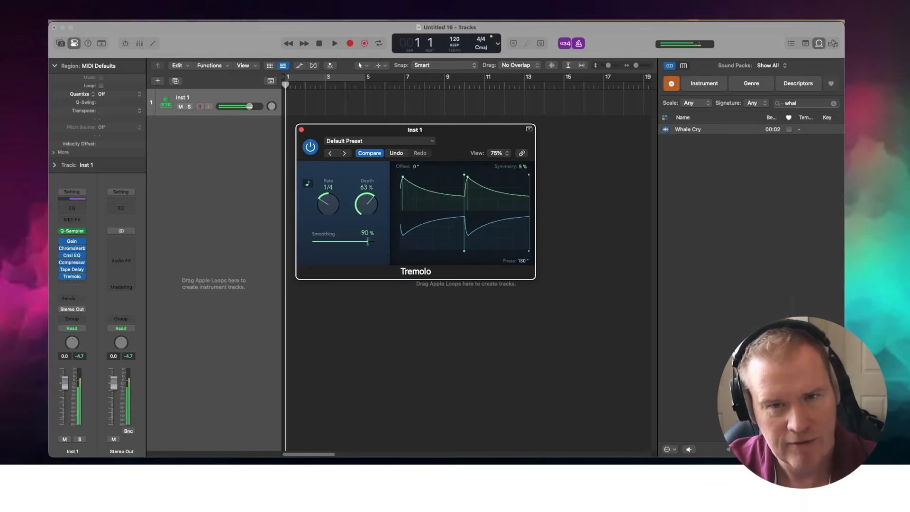
mouse_move(523, 166)
left_mouse_down()
mouse_move(524, 157)
mouse_move(523, 168)
left_mouse_up()
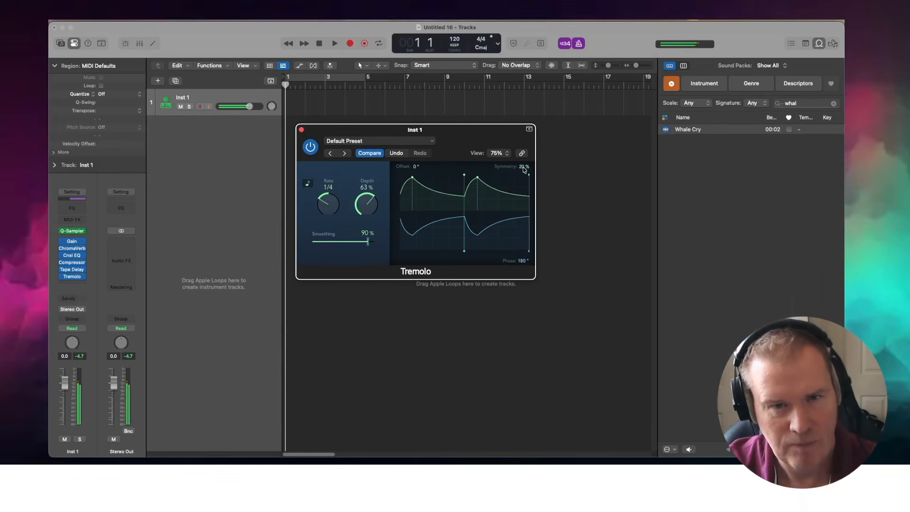
mouse_move(367, 201)
left_mouse_down()
mouse_move(366, 219)
mouse_move(363, 202)
left_mouse_up()
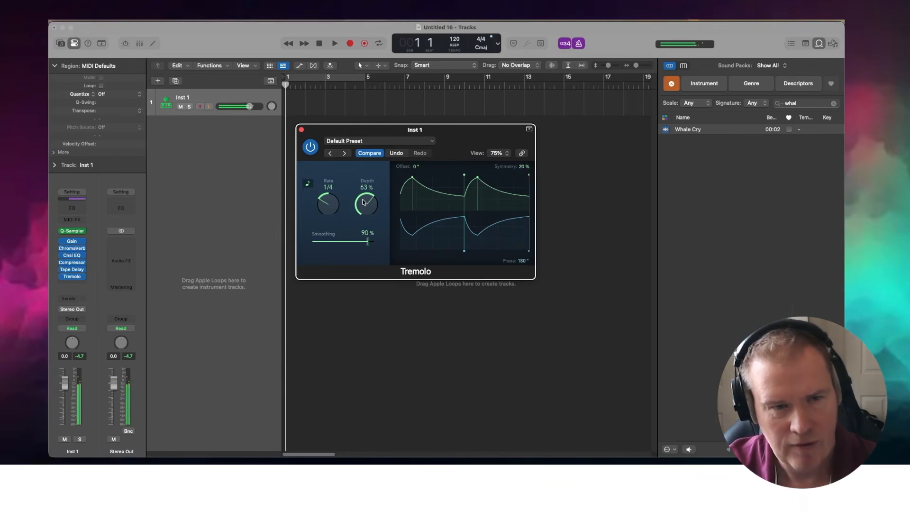
left_click(301, 129)
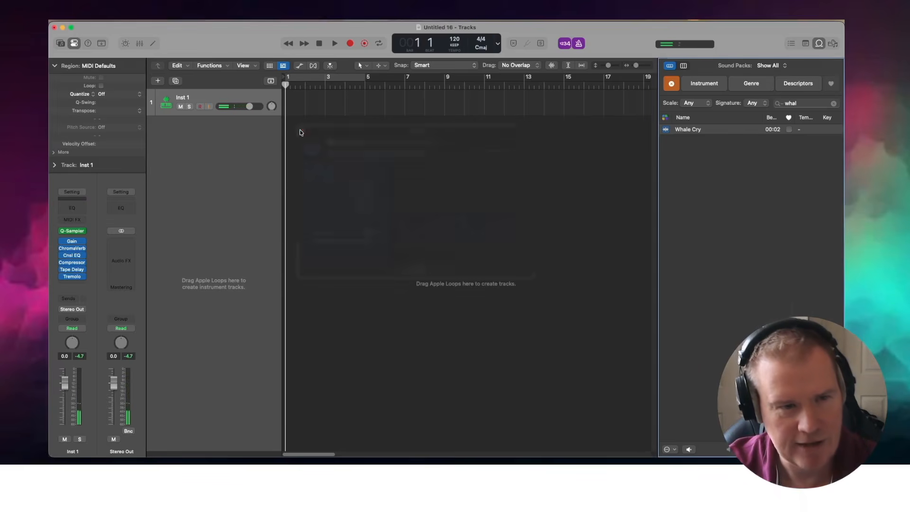
Step: Insert a stereo Bitcrusher after the Tremolo on the instrument track
left_click(81, 283)
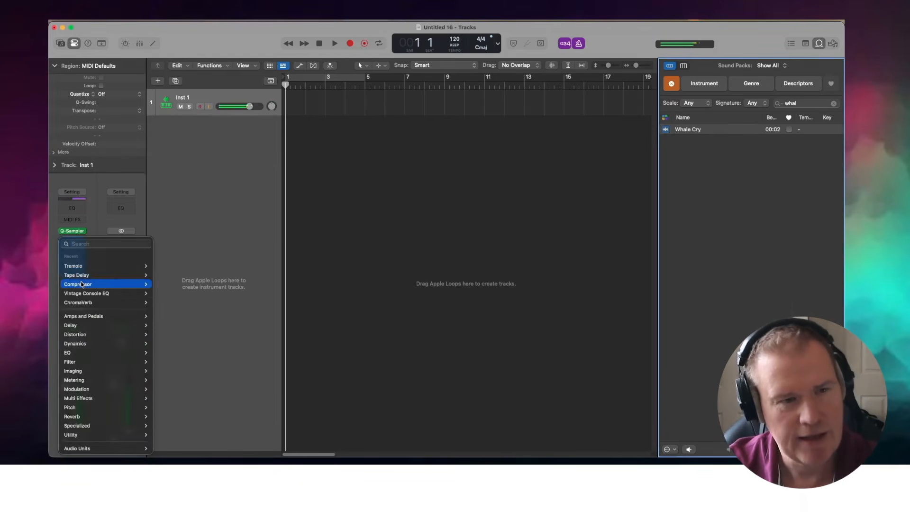
mouse_move(82, 283)
mouse_move(141, 334)
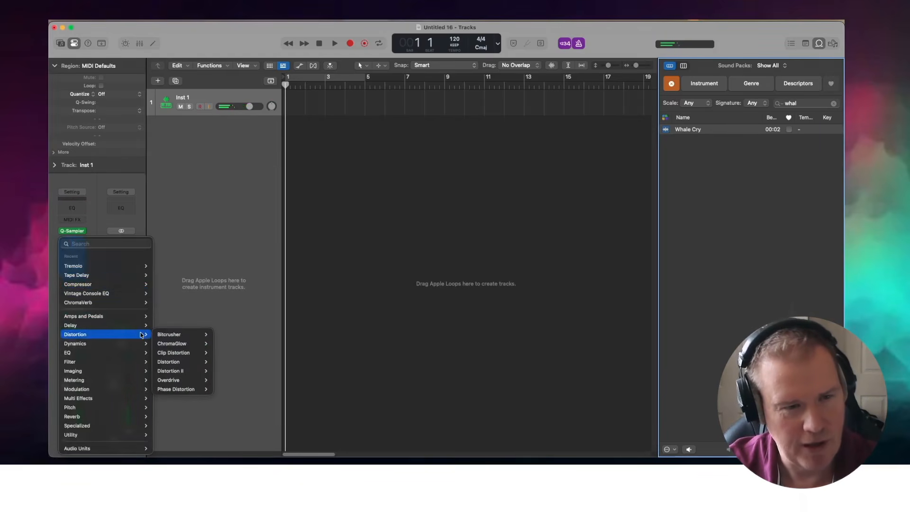
mouse_move(199, 334)
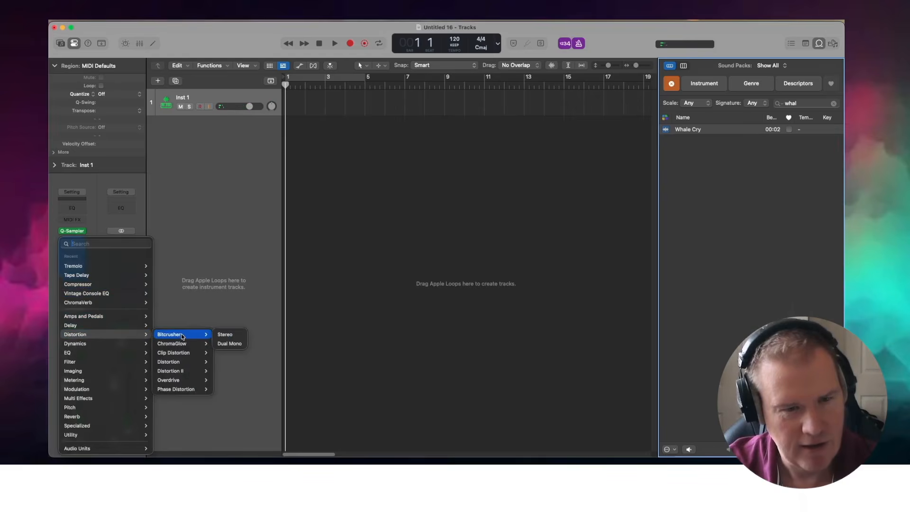
left_click(229, 335)
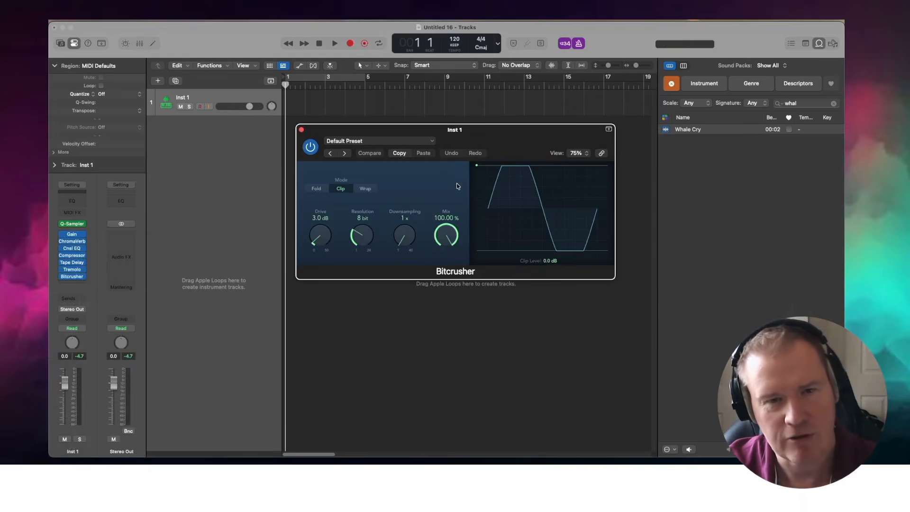
Step: Load the Bitcrusher's AM Radio preset and raise its drive to about 4 dB
left_click(379, 143)
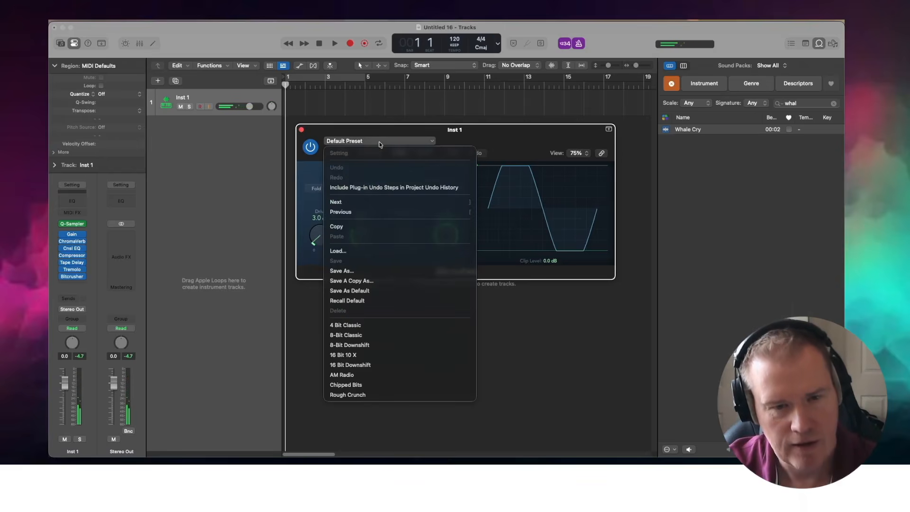
left_click(361, 375)
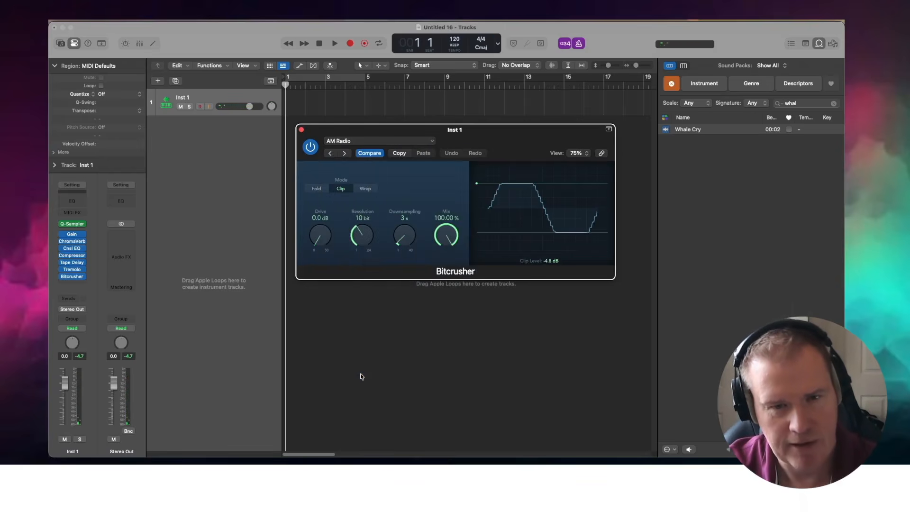
mouse_move(320, 237)
left_mouse_down()
mouse_move(308, 207)
mouse_move(312, 227)
left_mouse_up()
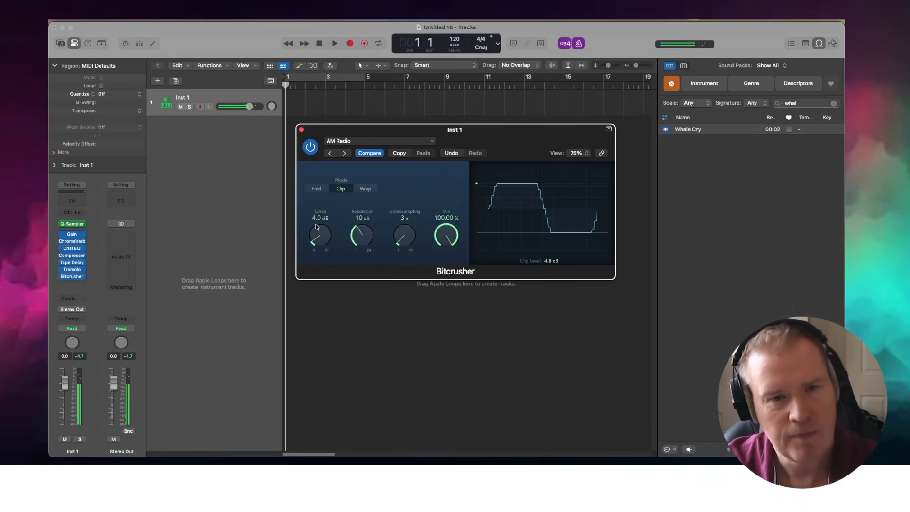
left_click(301, 129)
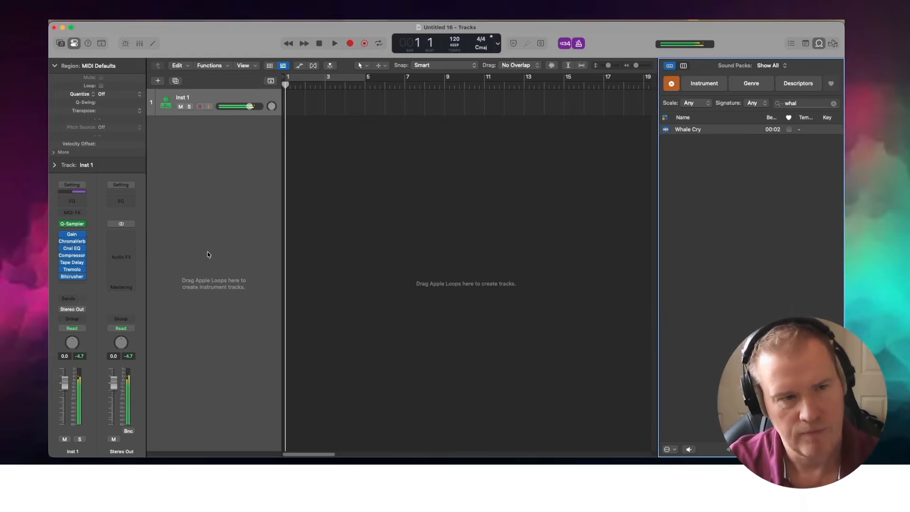
Step: Shorten the Whale Cry sample in Quick Sampler by moving its sample end to about 0.636 s
mouse_move(82, 226)
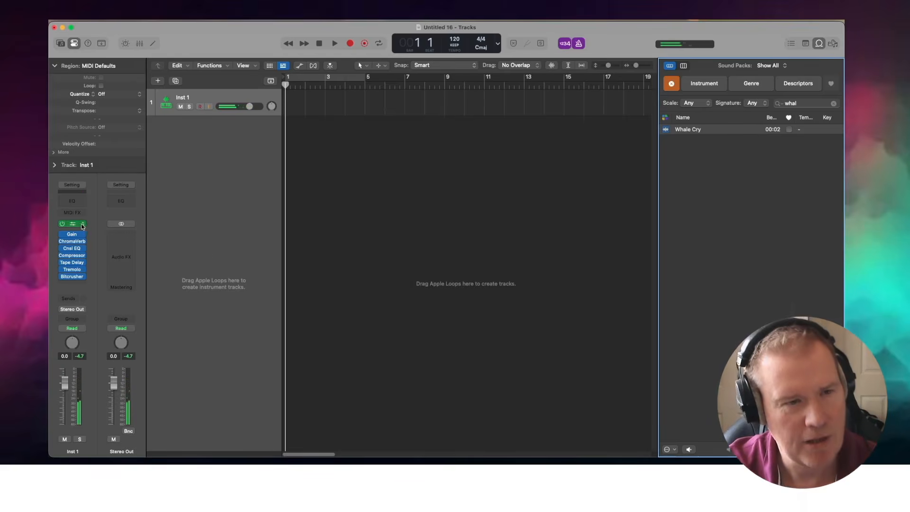
left_click(73, 225)
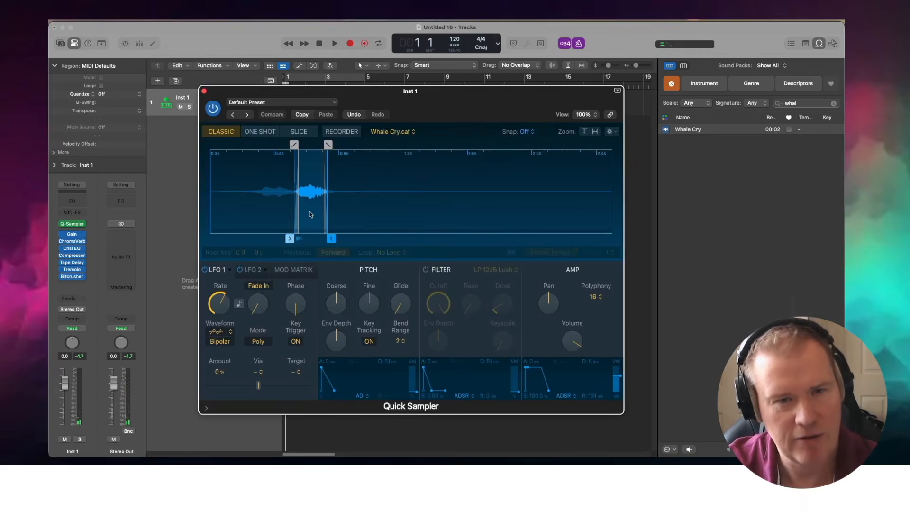
left_click_drag(331, 238, 316, 238)
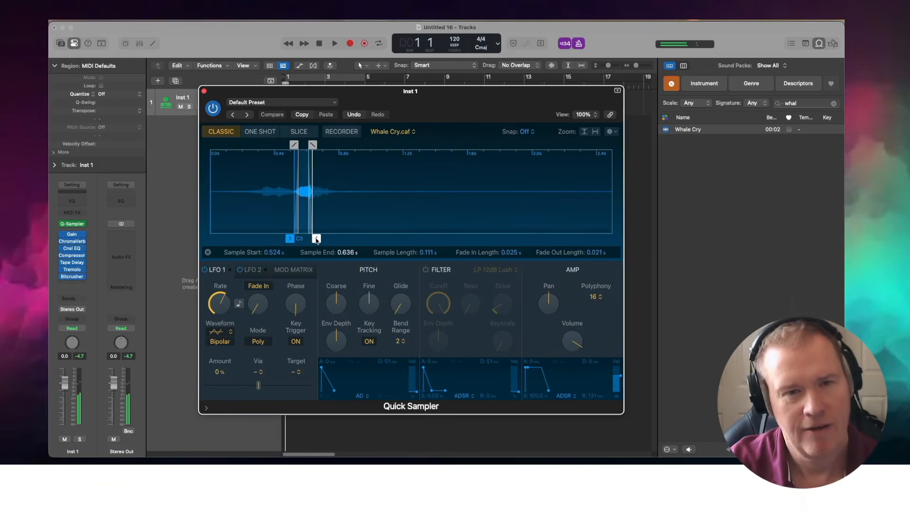
left_click(204, 92)
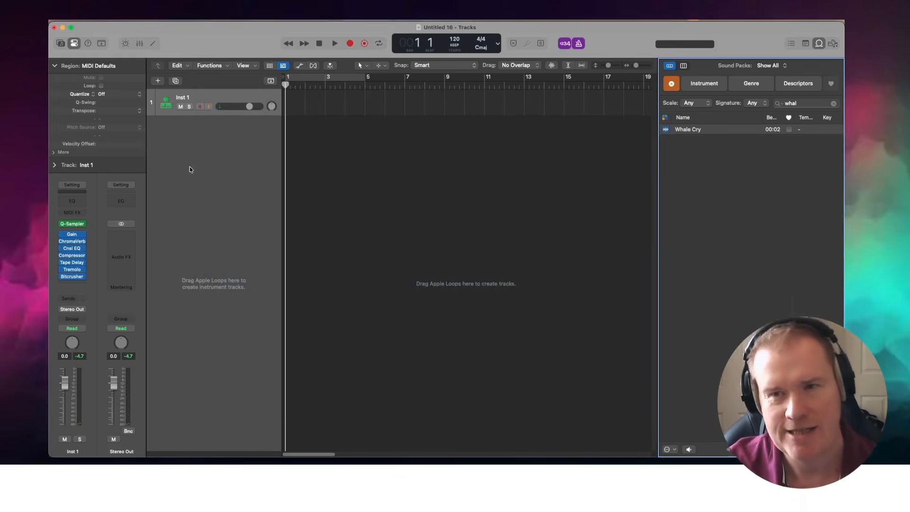